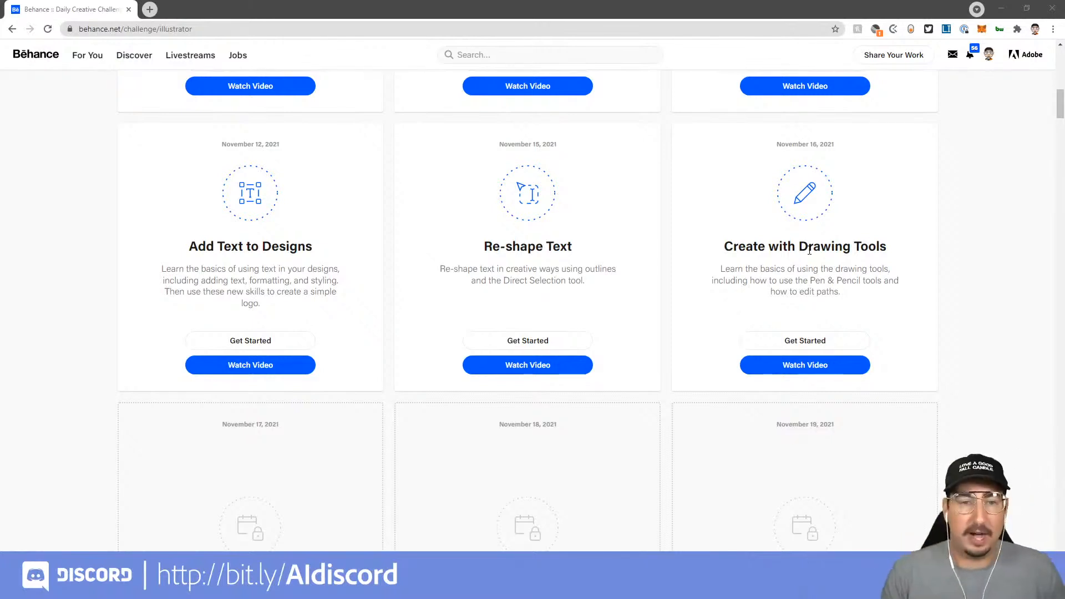
Switch to Discord and look through the challenge channel of the Adobe Illustrator server
click(266, 587)
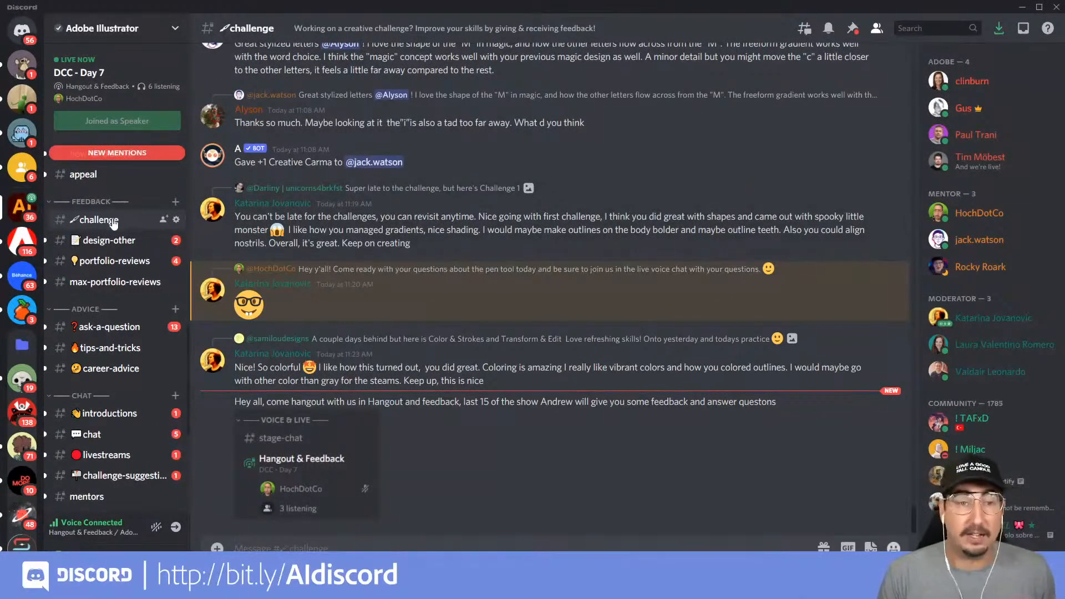
scroll(112, 219, down, 5)
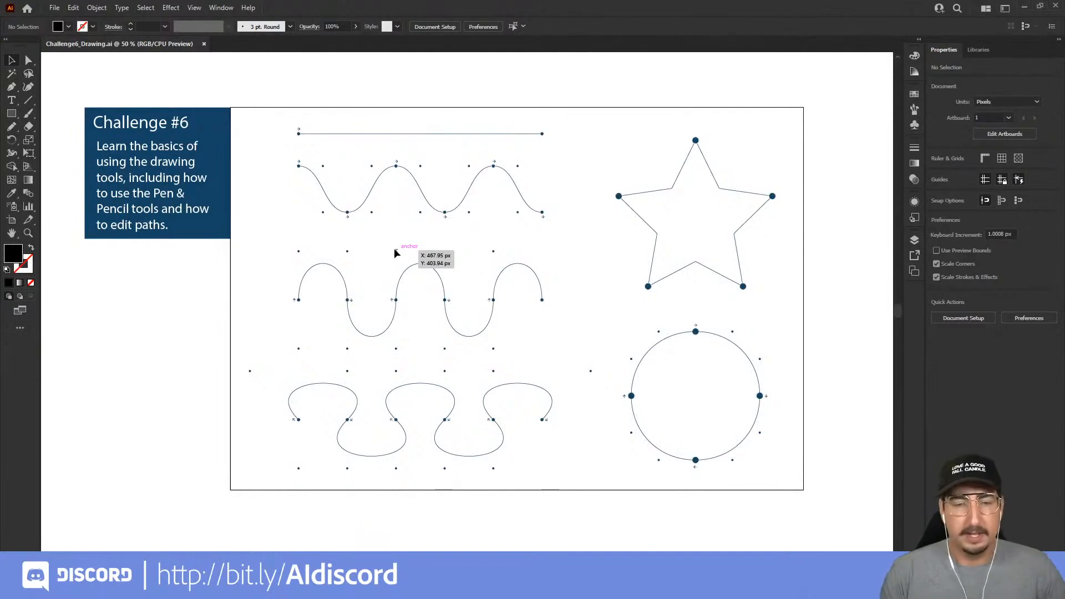
Trace the uppermost wave from its first dot to its last dot using the Pencil tool
click(12, 127)
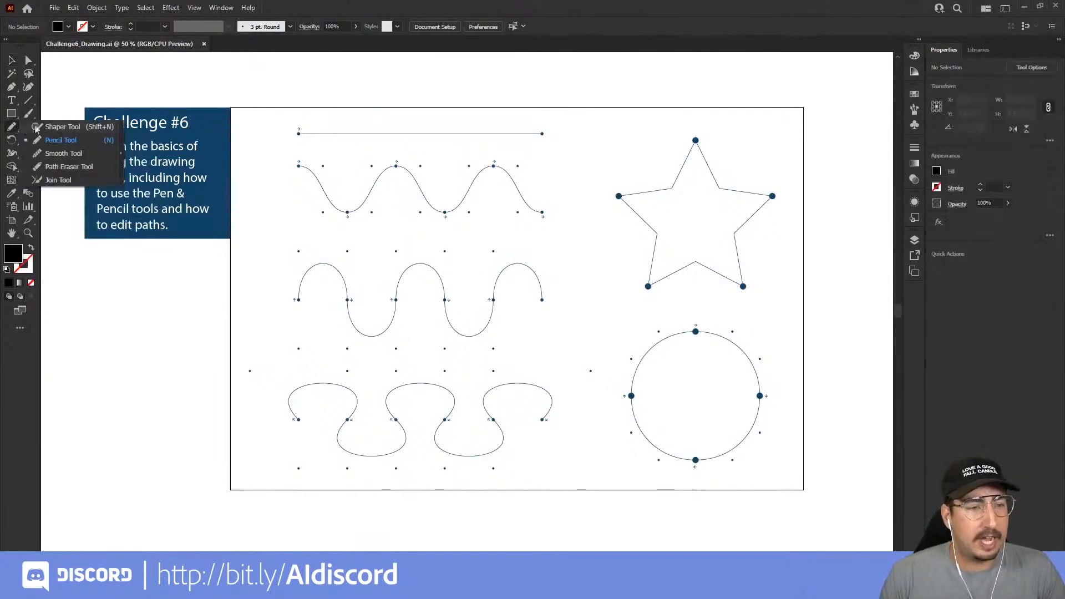
click(62, 140)
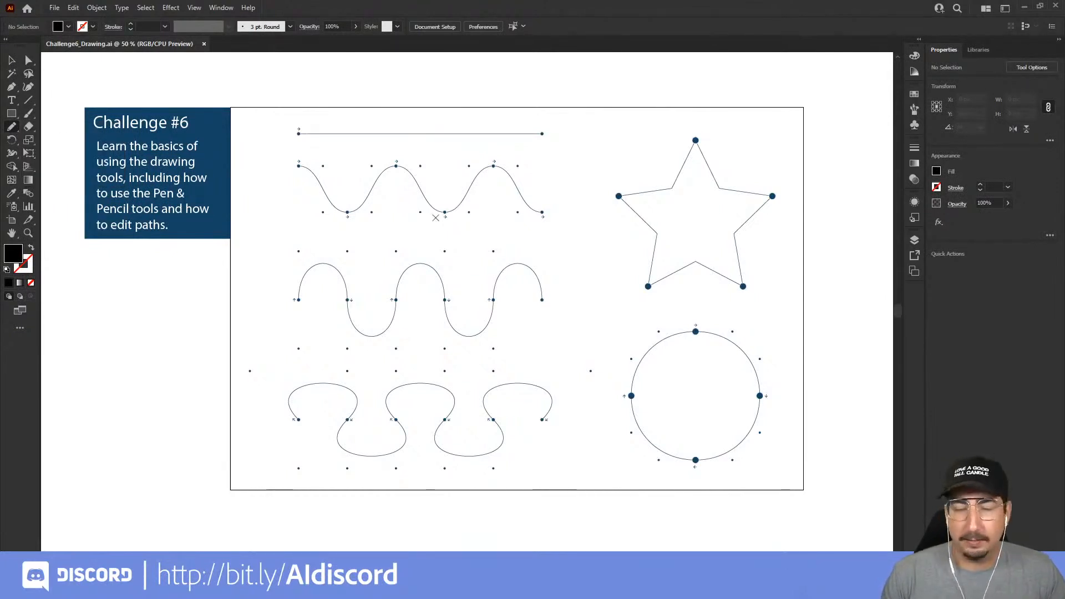
key(z)
click(439, 221)
drag(457, 308, 441, 243)
click(12, 126)
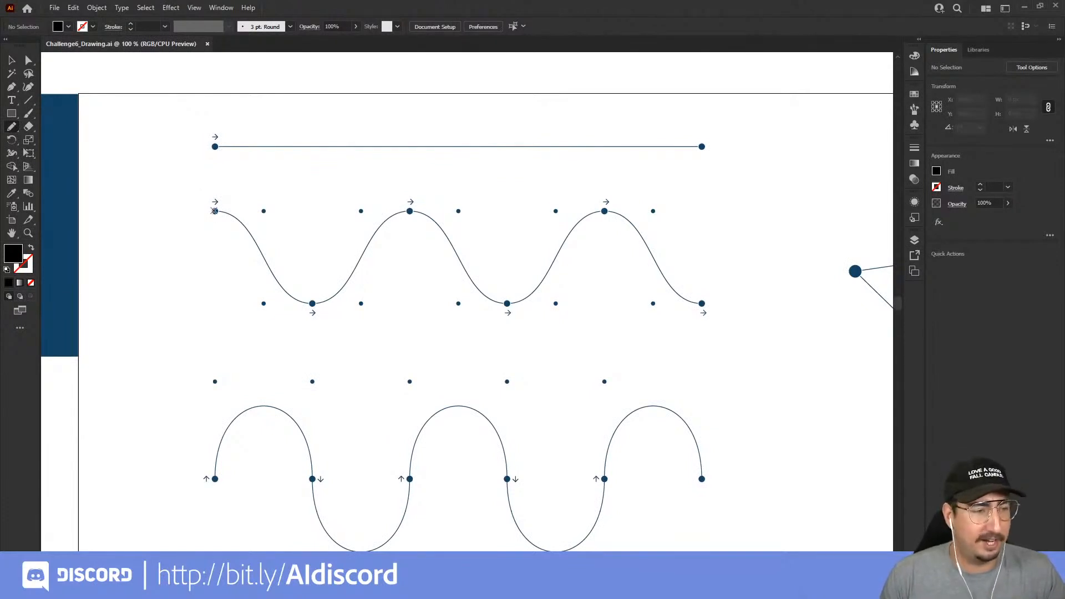
mouse_move(215, 211)
mouse_down()
mouse_move(281, 293)
mouse_move(312, 303)
mouse_move(404, 215)
mouse_move(426, 216)
mouse_move(476, 286)
mouse_move(503, 301)
mouse_move(583, 226)
mouse_move(616, 216)
mouse_move(710, 304)
mouse_up()
Examine the anchor points and accuracy along the pencil-traced wave, and clear the selection
key(z)
click(383, 265)
click(444, 277)
click(433, 311)
drag(416, 319, 471, 261)
drag(696, 240, 427, 245)
drag(716, 267, 382, 317)
drag(599, 297, 345, 212)
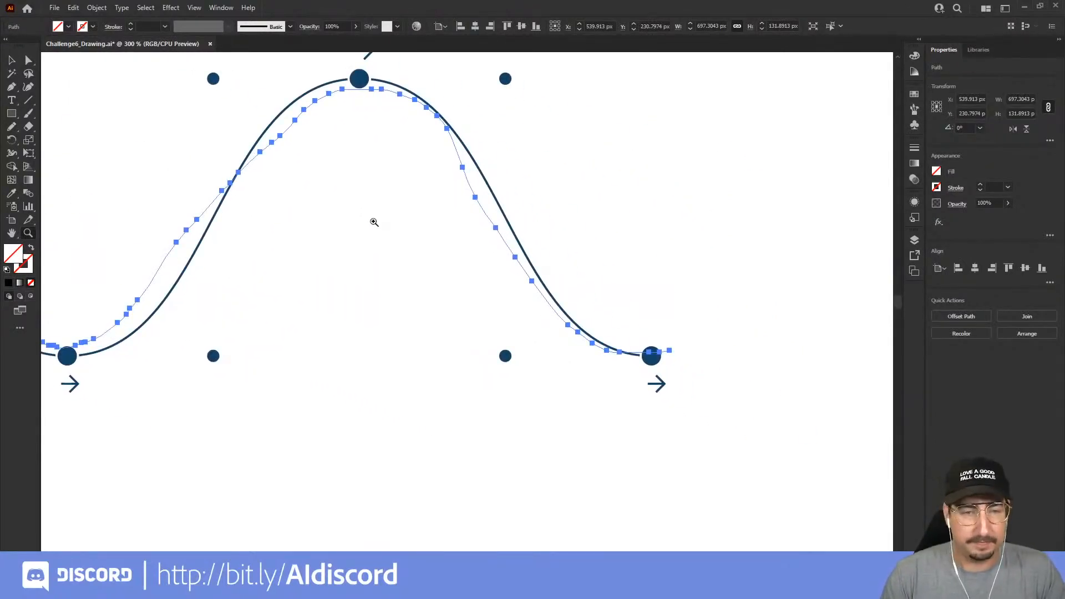
key(ctrl+shift+a)
alt+click(409, 294)
alt+click(409, 294)
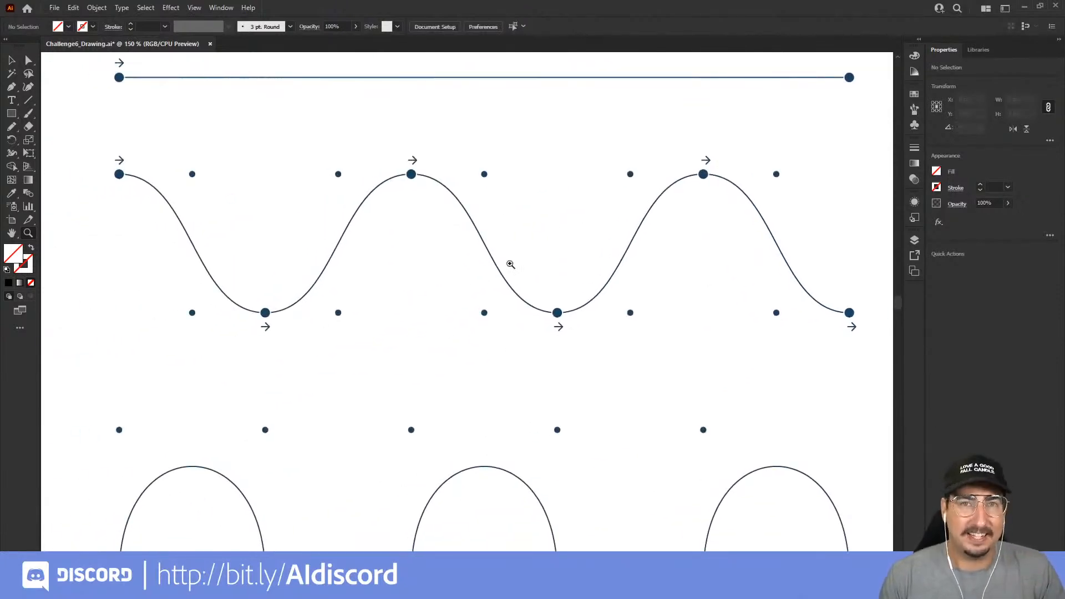
Set the Pencil tool's fidelity fully to Smooth and trace the uppermost wave again from end to end
click(12, 129)
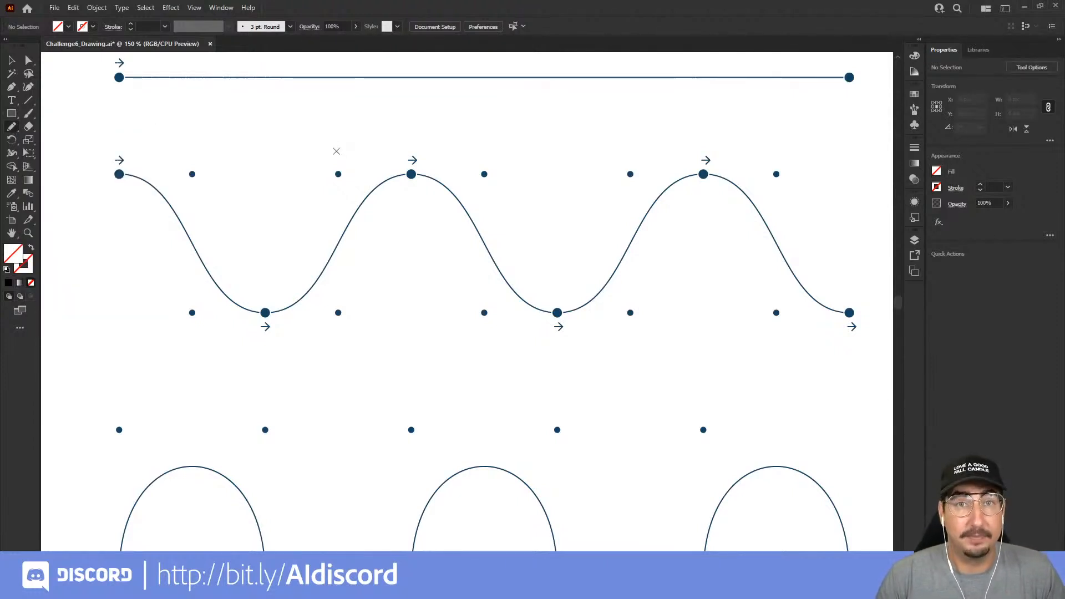
key(Return)
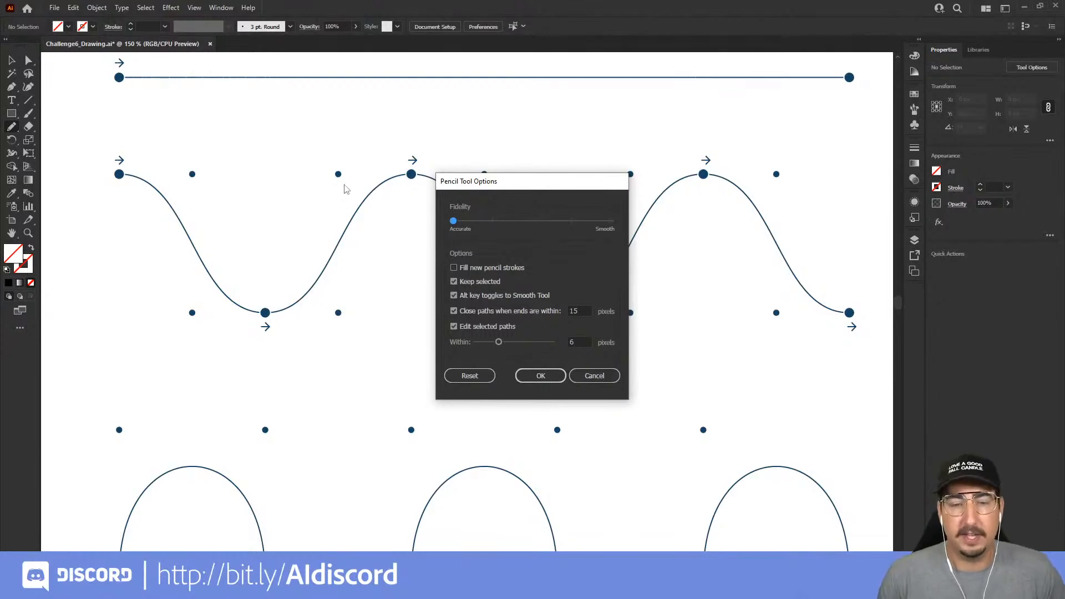
drag(546, 223, 610, 221)
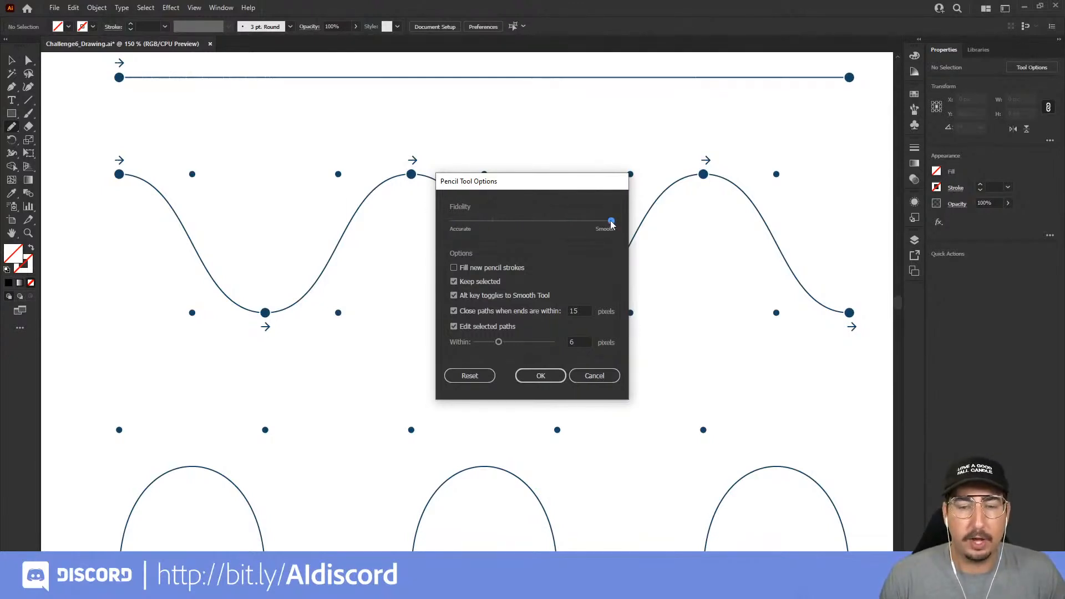
click(553, 379)
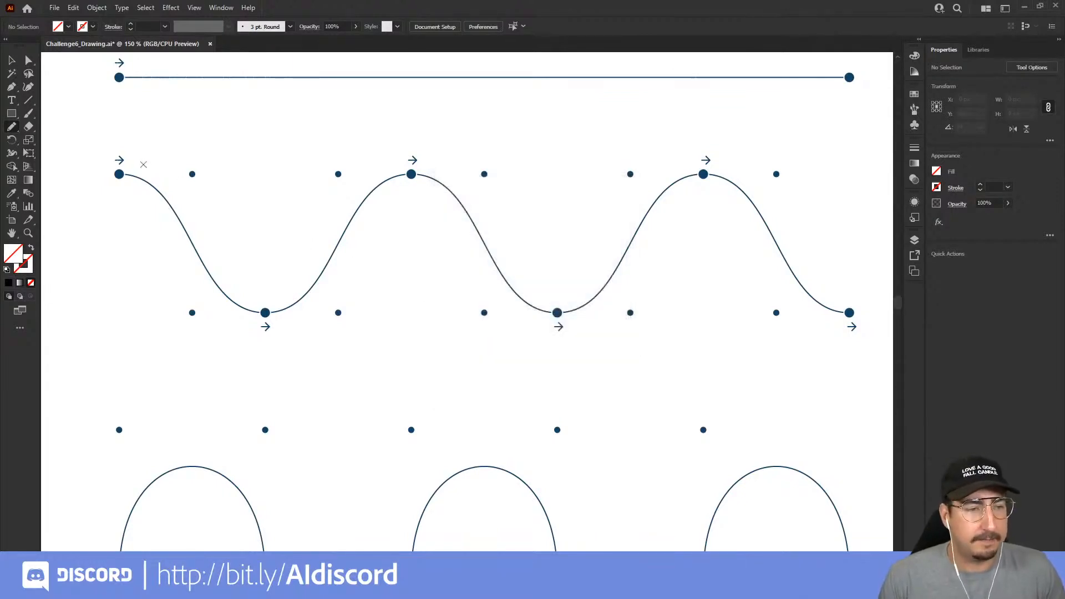
mouse_move(120, 172)
mouse_down()
mouse_move(159, 185)
mouse_move(258, 310)
mouse_move(299, 294)
mouse_move(379, 193)
mouse_move(411, 175)
mouse_move(446, 194)
mouse_move(499, 279)
mouse_move(558, 318)
mouse_move(606, 299)
mouse_move(685, 190)
mouse_move(707, 179)
mouse_move(850, 313)
mouse_up()
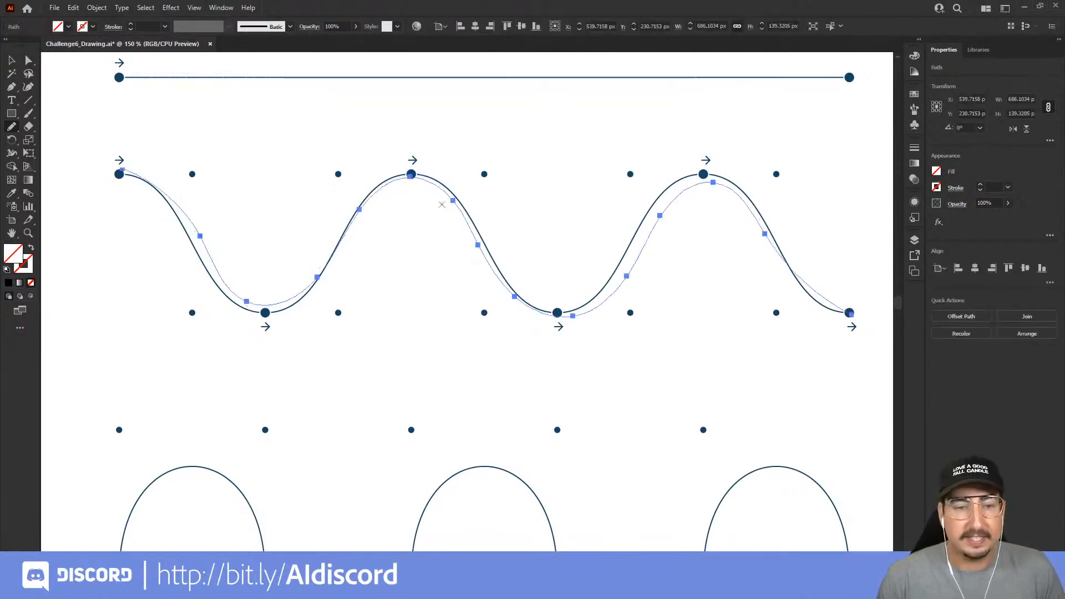
Examine how closely the smoother pencil trace and its anchor points follow the wave, and clear the selection
key(z)
click(221, 228)
click(277, 297)
drag(657, 376, 373, 209)
drag(527, 244, 451, 243)
drag(617, 257, 423, 352)
drag(668, 381, 521, 300)
drag(700, 342, 417, 367)
drag(611, 305, 271, 335)
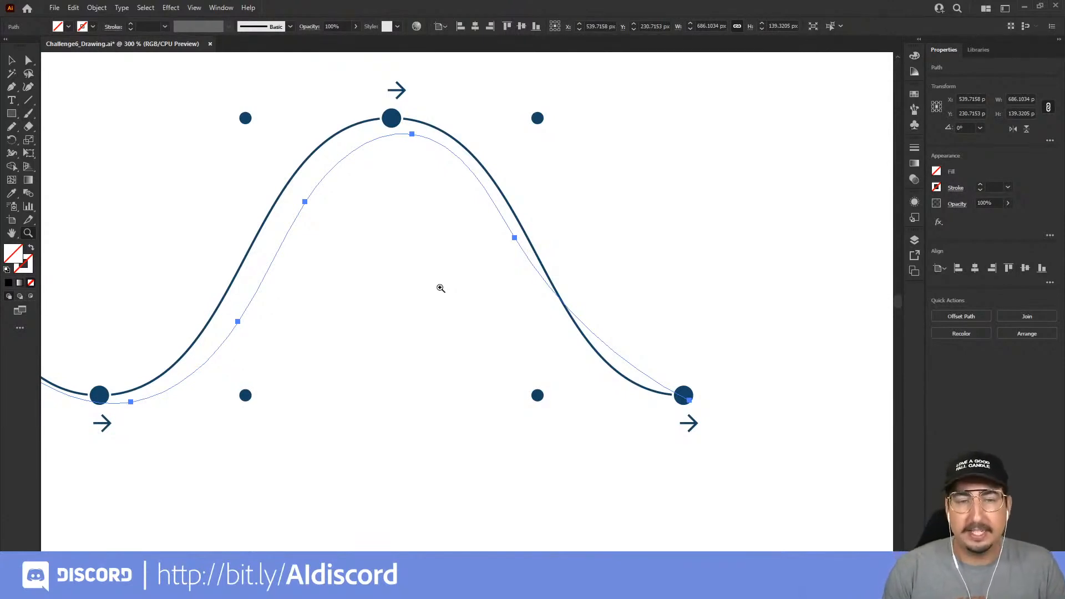
key(ctrl+shift+a)
alt+click(440, 289)
alt+click(440, 289)
alt+click(440, 288)
drag(328, 300, 509, 271)
alt+click(409, 288)
alt+click(408, 288)
drag(357, 333, 447, 269)
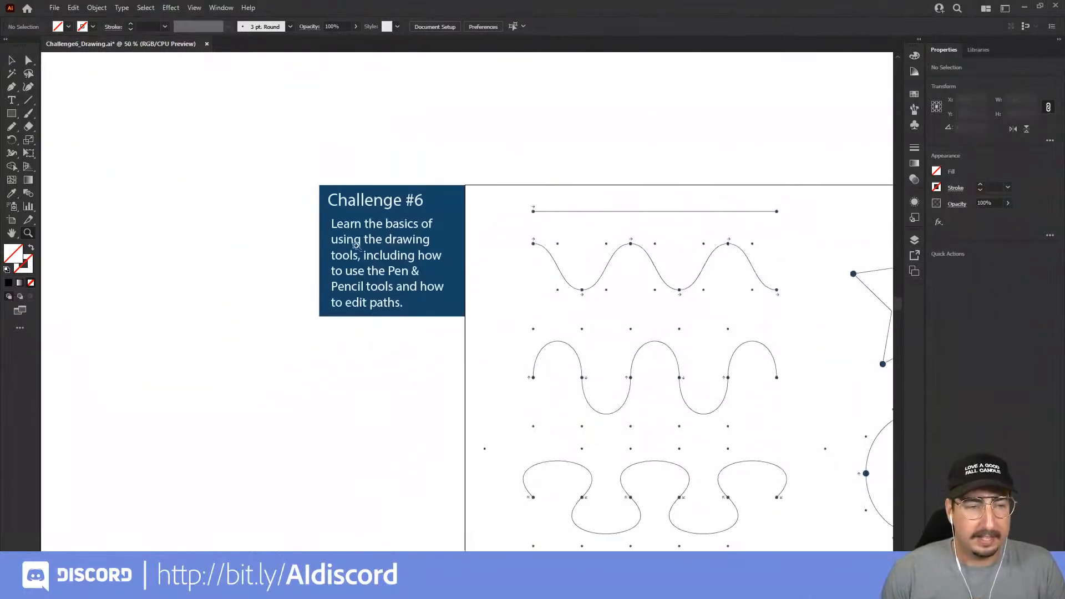
Keep the current Pencil tool options and trace the star template as one closed path with the Pencil tool
double_click(11, 127)
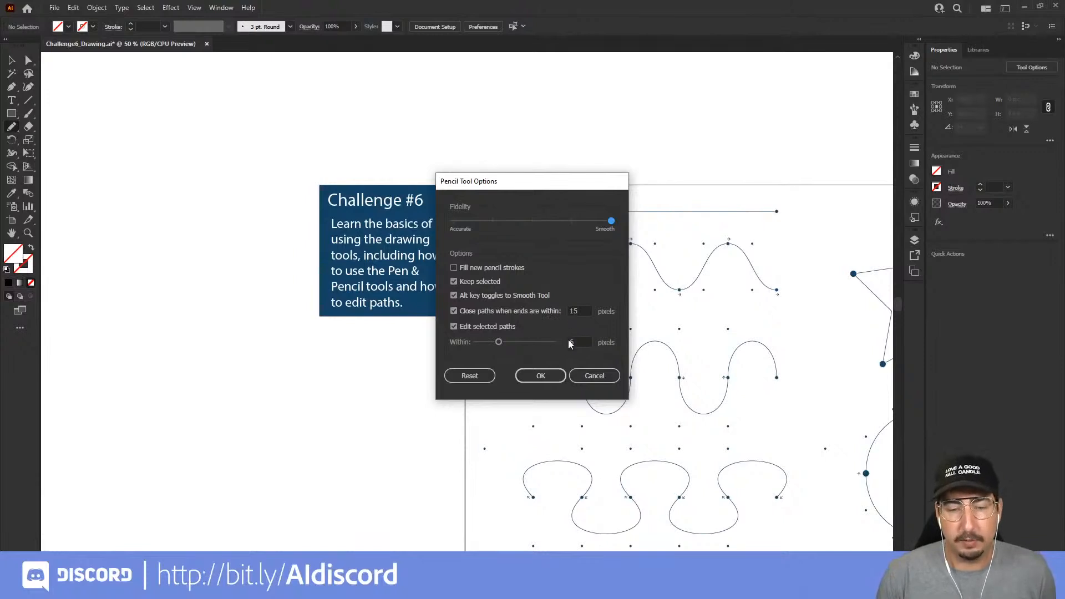
click(541, 375)
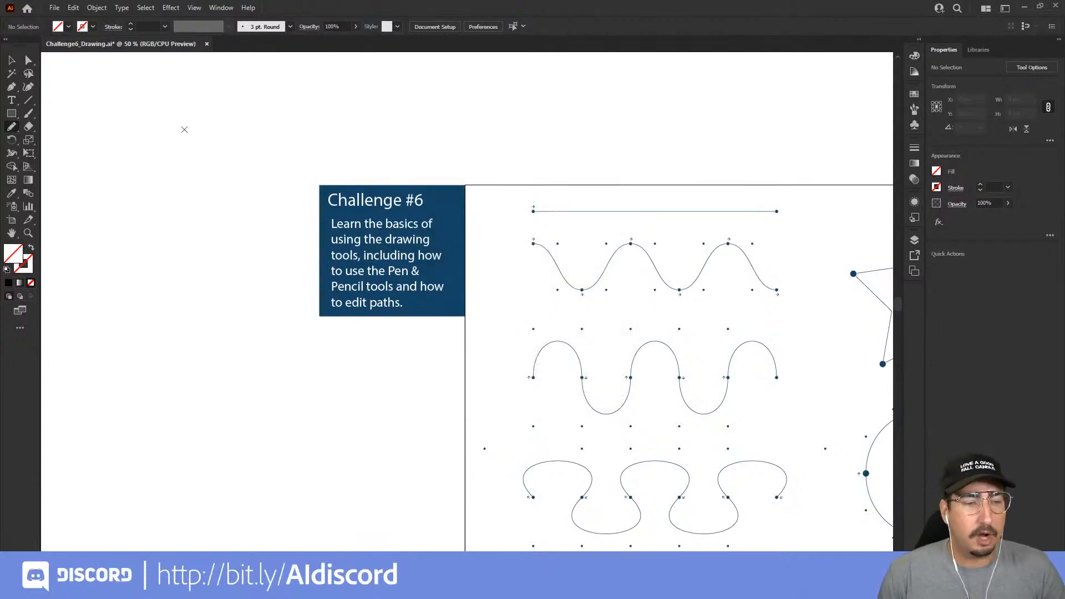
drag(646, 302, 262, 254)
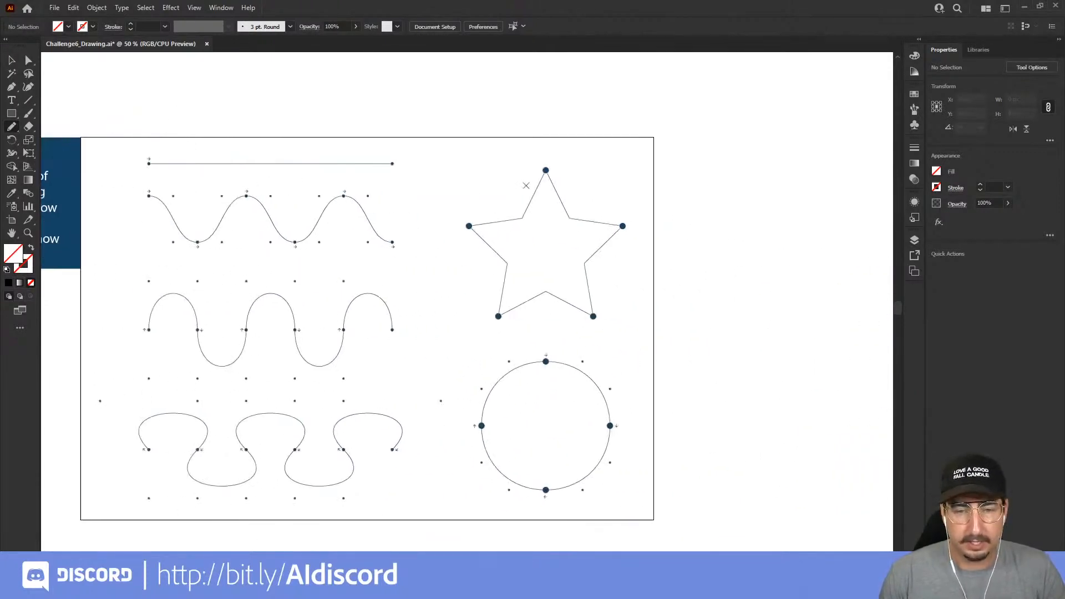
mouse_move(546, 170)
mouse_down()
mouse_move(521, 222)
mouse_move(468, 226)
mouse_move(510, 268)
mouse_move(500, 315)
mouse_move(548, 292)
mouse_move(596, 320)
mouse_move(585, 263)
mouse_move(623, 227)
mouse_move(568, 217)
mouse_move(547, 171)
mouse_up()
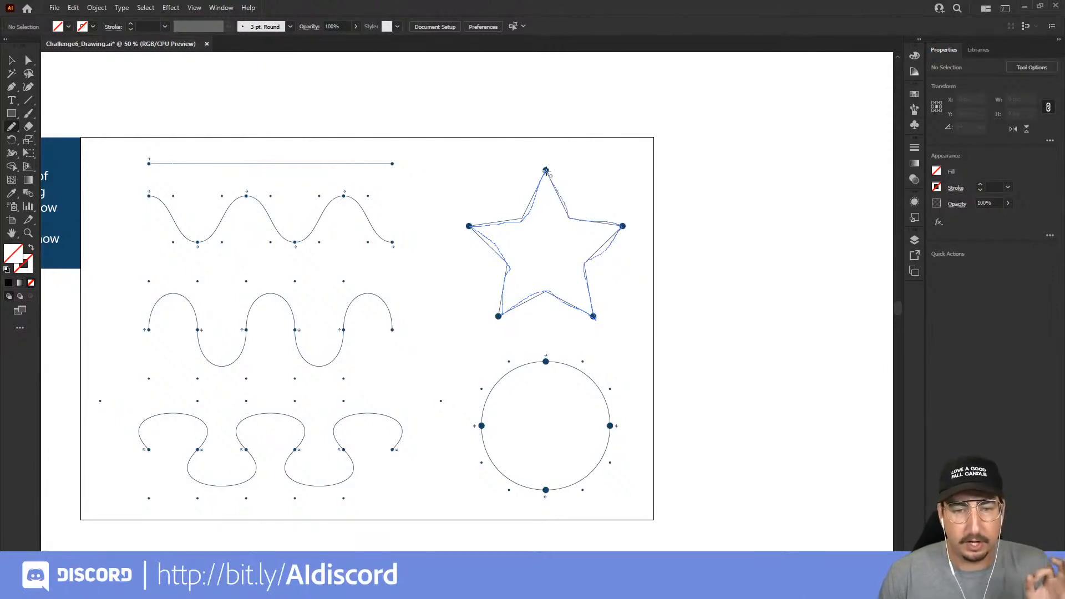
drag(546, 171, 546, 171)
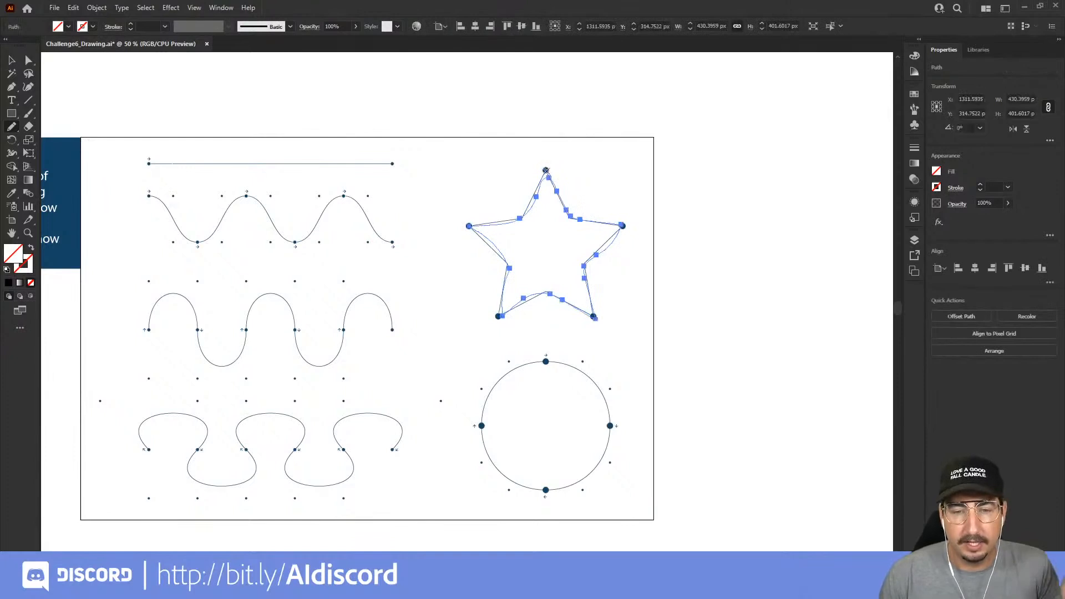
Try a black fill on the pencil-traced star, and remove the filled shape
key(z)
click(565, 259)
click(529, 281)
drag(442, 327, 514, 262)
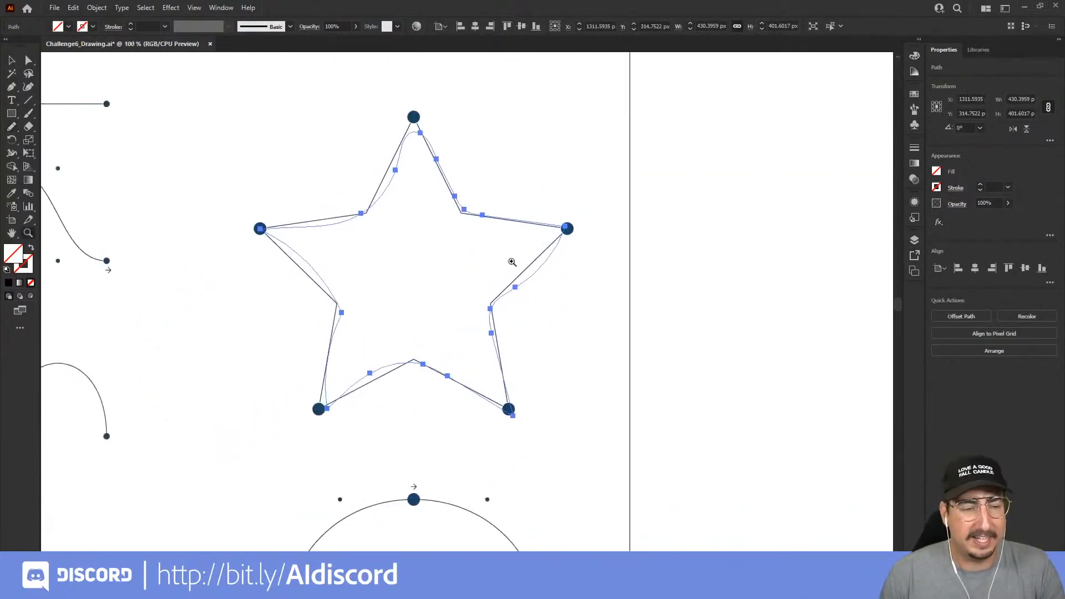
click(8, 282)
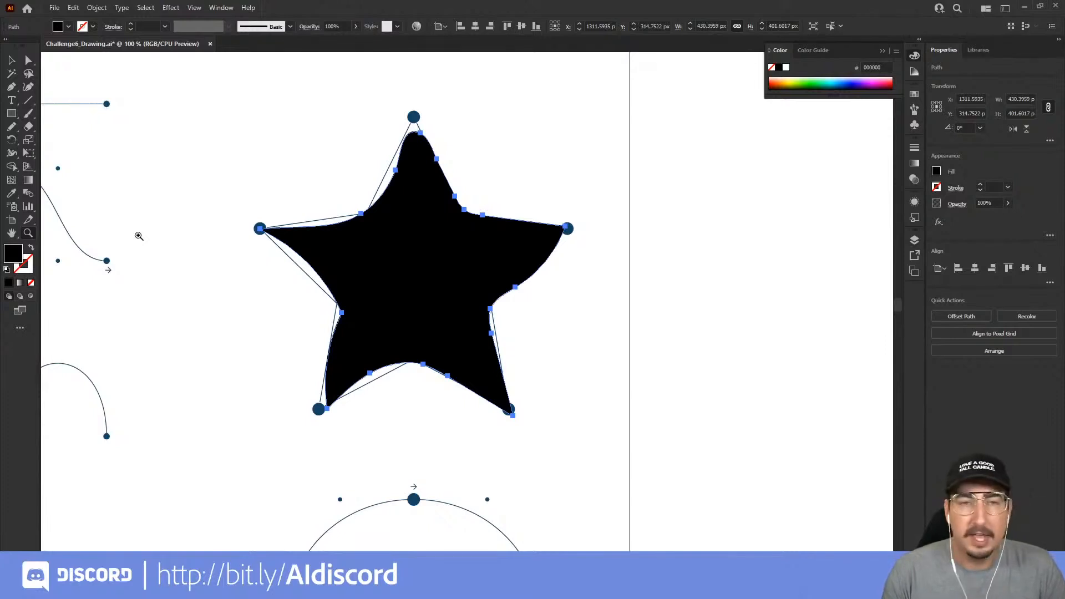
key(ctrl+z)
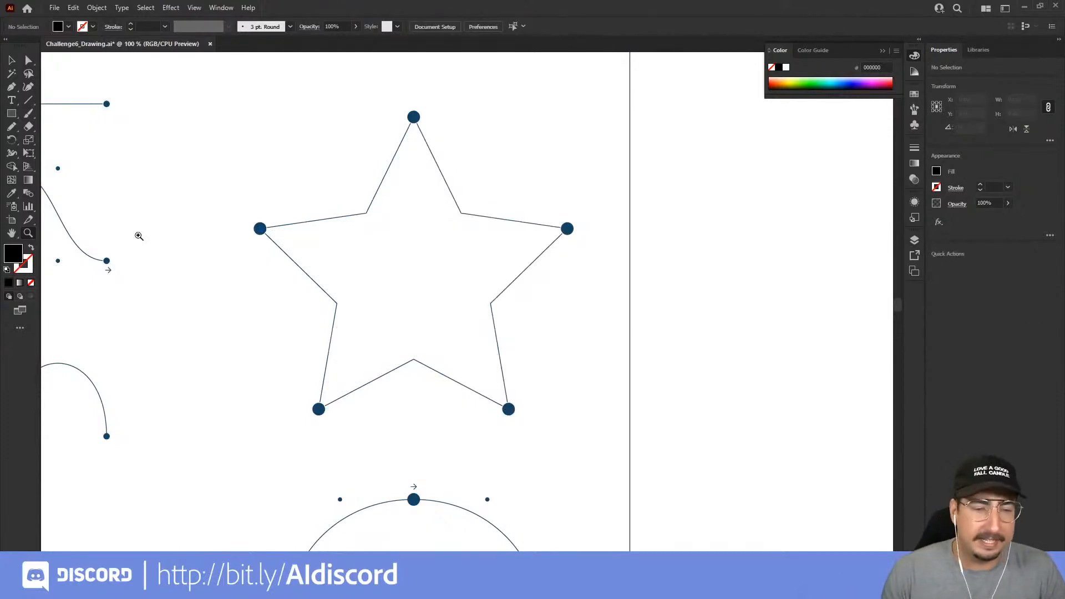
Draw a straight path over the horizontal template line, from its left dot to its right dot, using the Pen tool
alt+click(352, 245)
alt+click(351, 246)
drag(328, 264, 360, 196)
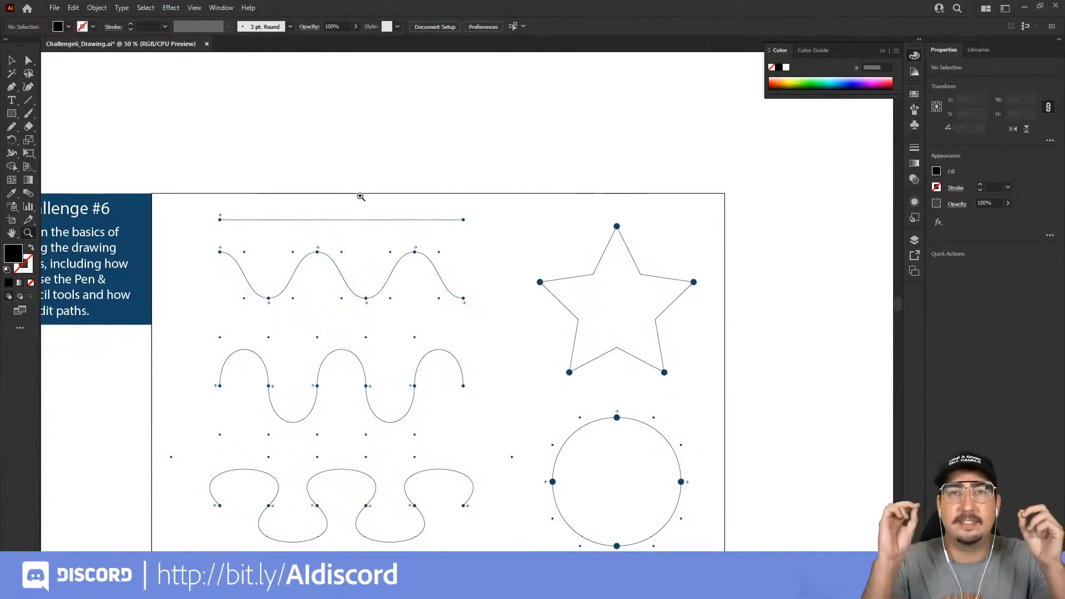
click(360, 197)
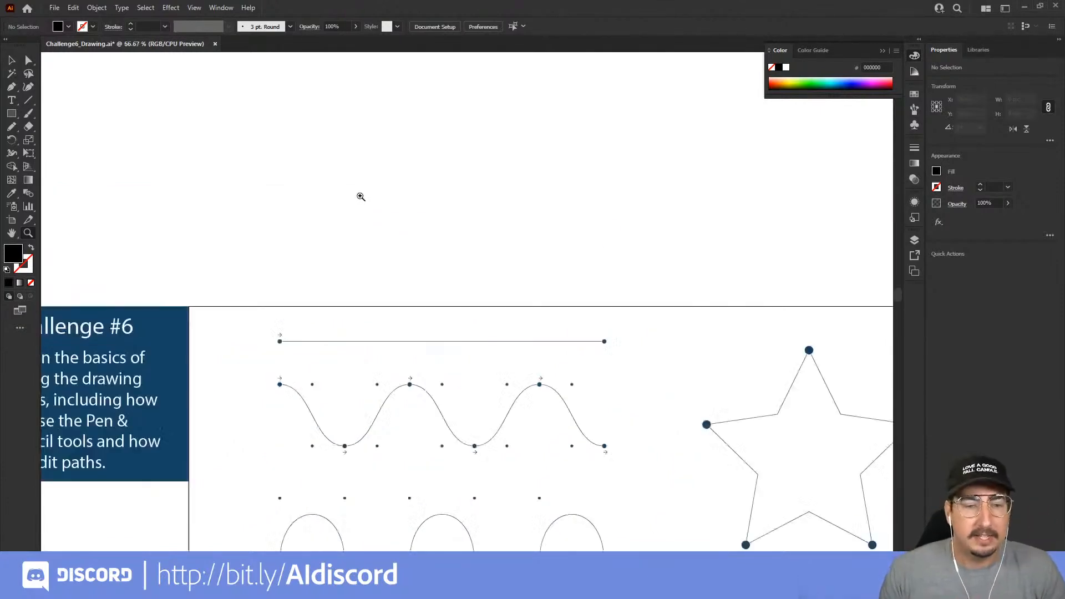
click(437, 316)
drag(448, 355, 423, 186)
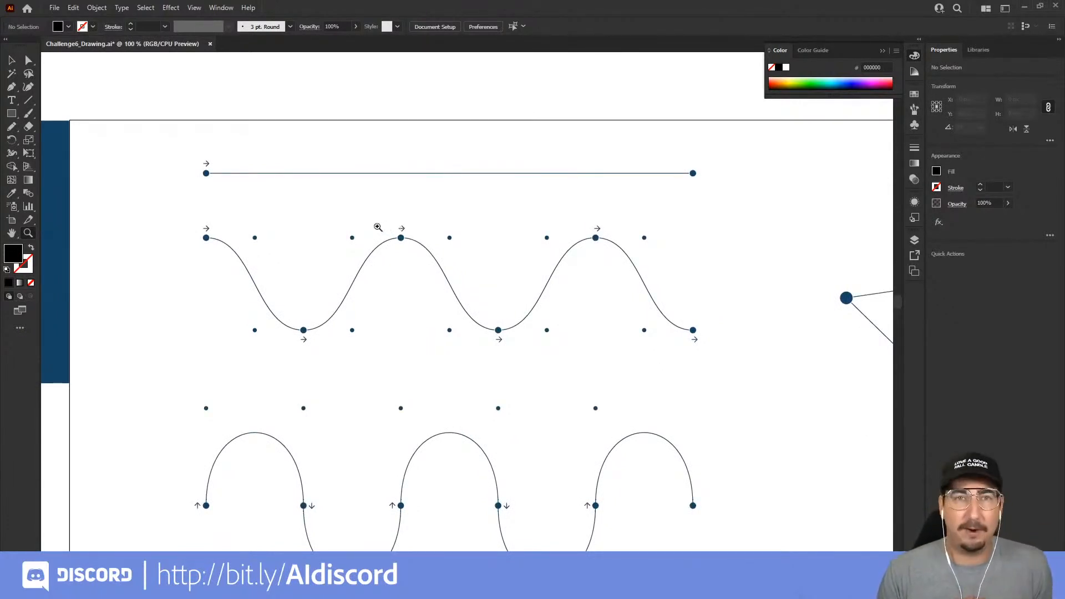
click(12, 89)
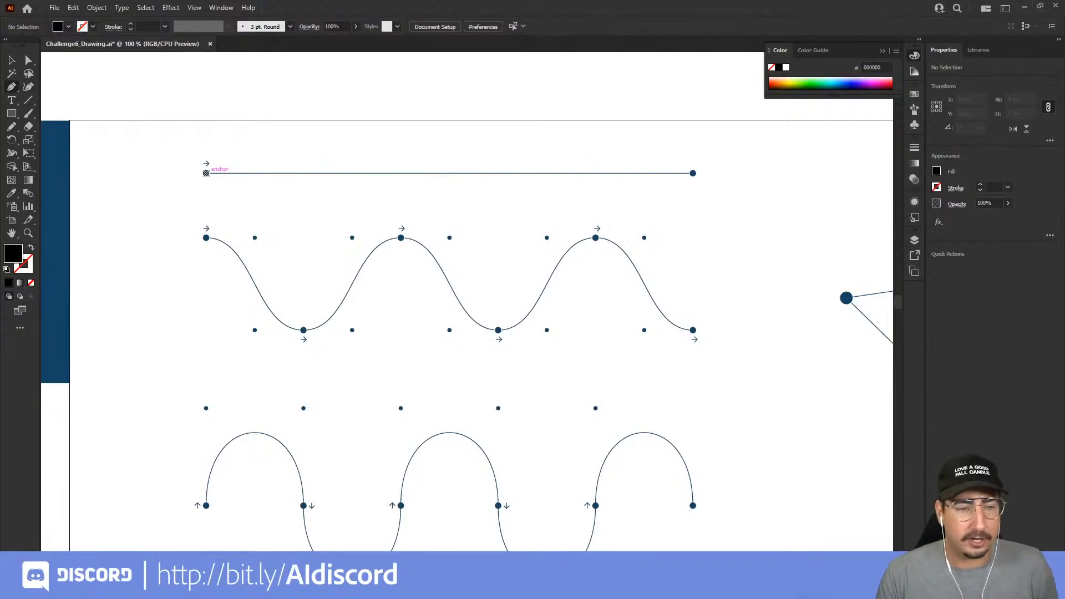
click(206, 174)
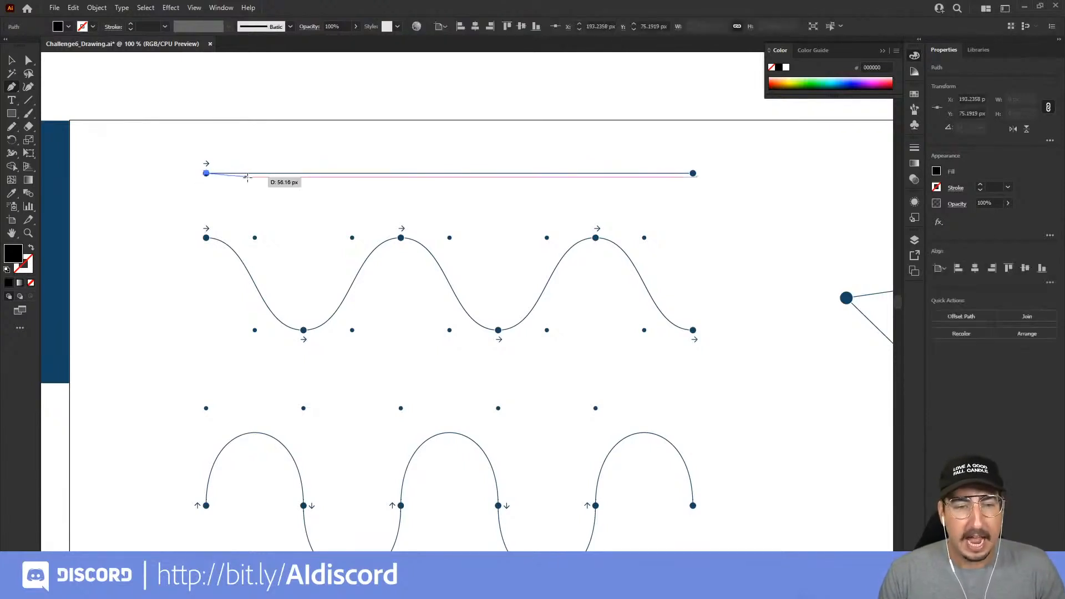
click(693, 173)
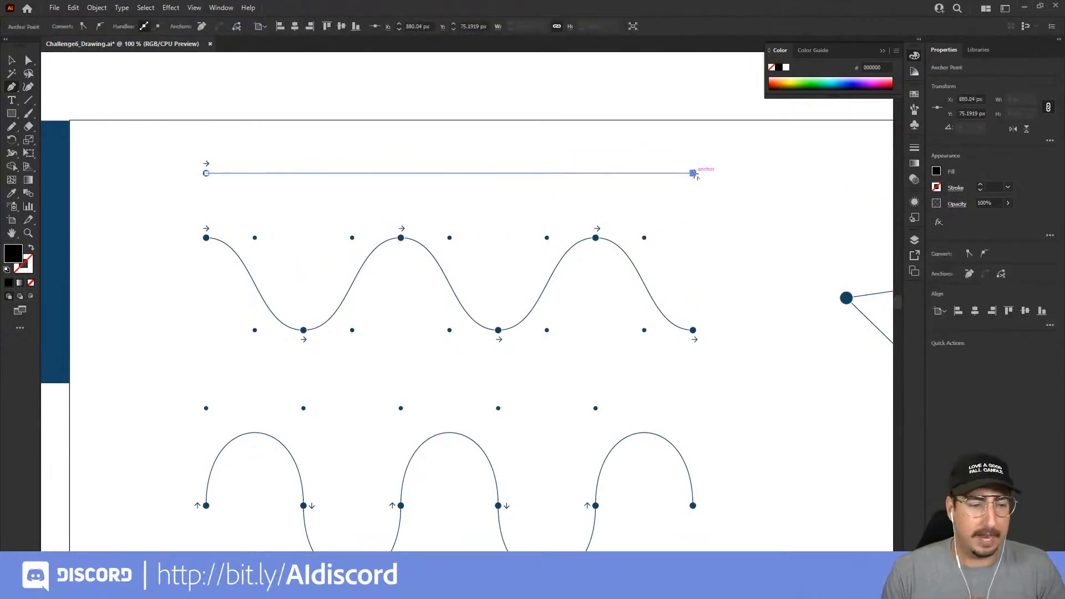
Swap the straight path's fill and stroke, set the stroke to dark red, and deselect the path
key(shift+x)
click(775, 81)
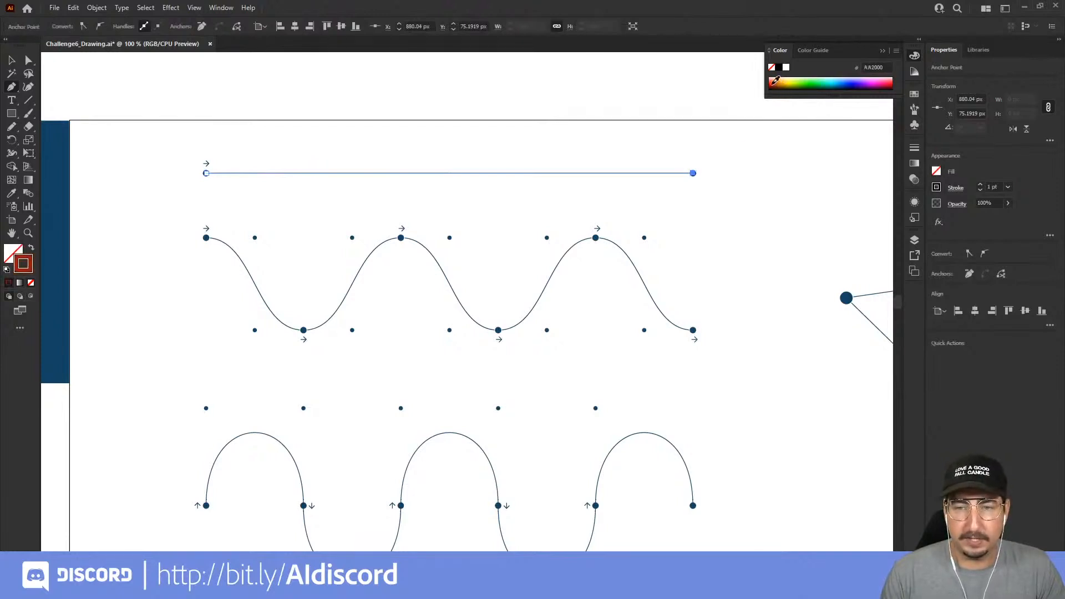
key(v)
click(241, 143)
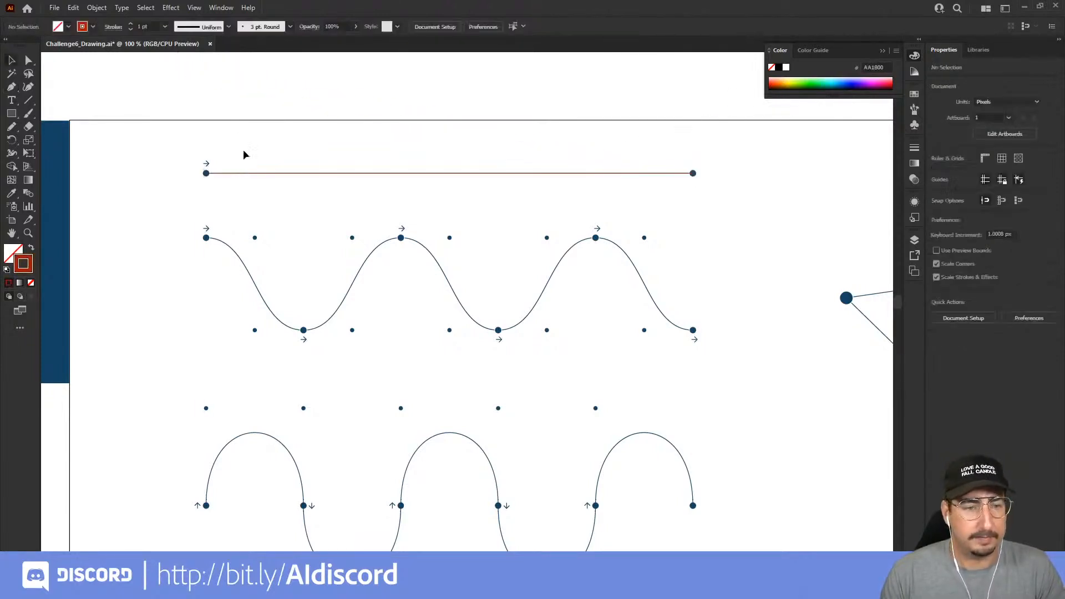
Set the red straight line's stroke weight to 5 pt and deselect it
click(243, 174)
click(193, 96)
key(z)
click(501, 216)
key(v)
click(428, 245)
click(147, 26)
key(Up)
key(Up)
key(Up)
click(224, 148)
drag(316, 243, 412, 163)
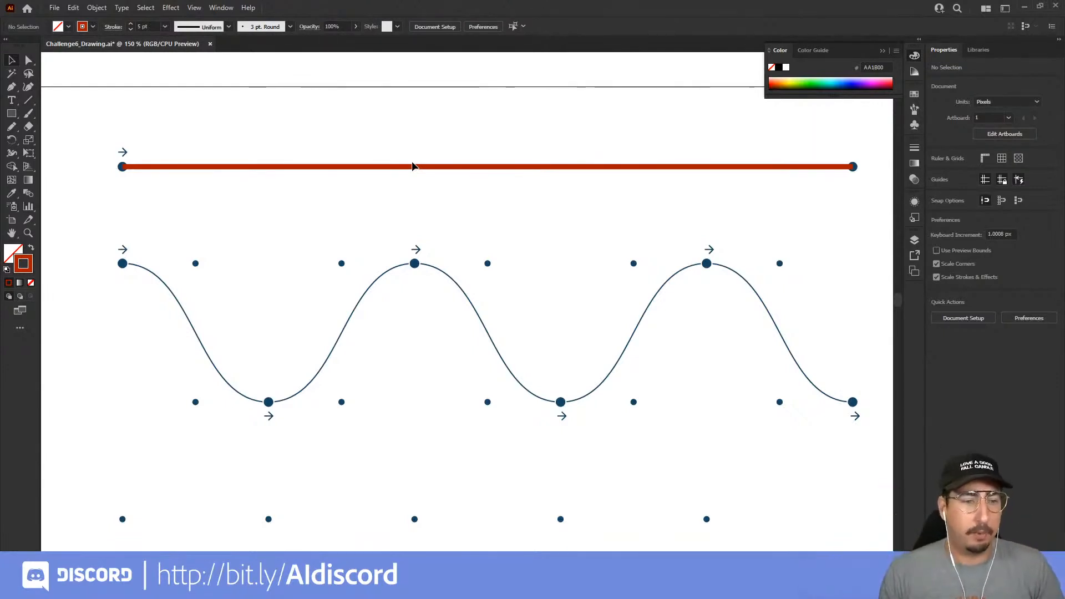
click(11, 87)
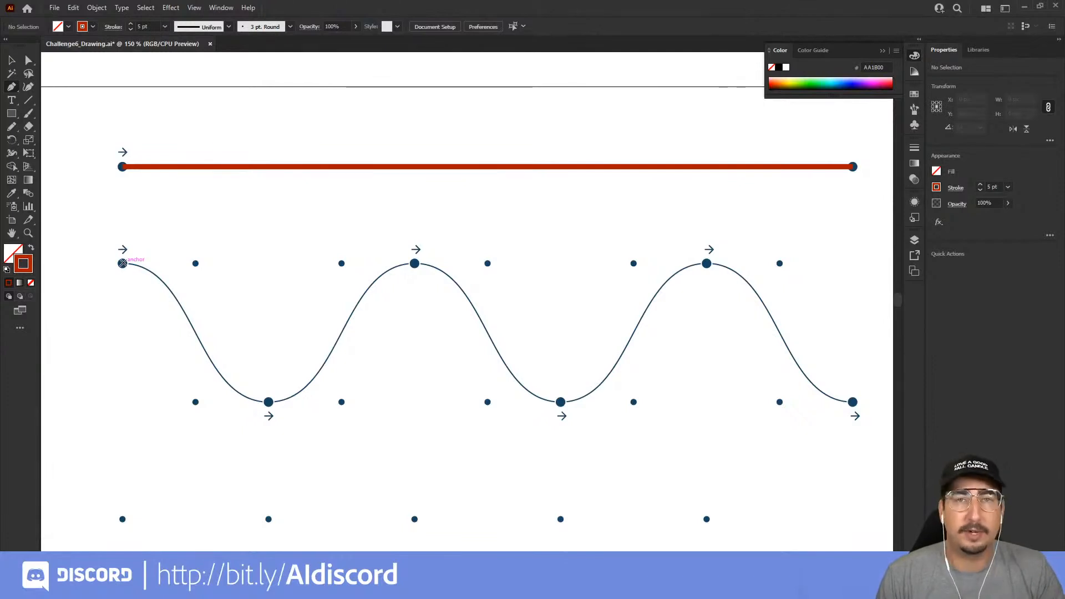
drag(123, 264, 180, 266)
key(ctrl+z)
Start a Pen path at the first dot of the upper wave, pulling its handle horizontally right to the small guide dot
key(z)
click(207, 276)
click(414, 278)
click(414, 278)
click(414, 278)
drag(520, 389, 265, 102)
alt+click(398, 288)
alt+click(397, 288)
drag(516, 318, 344, 239)
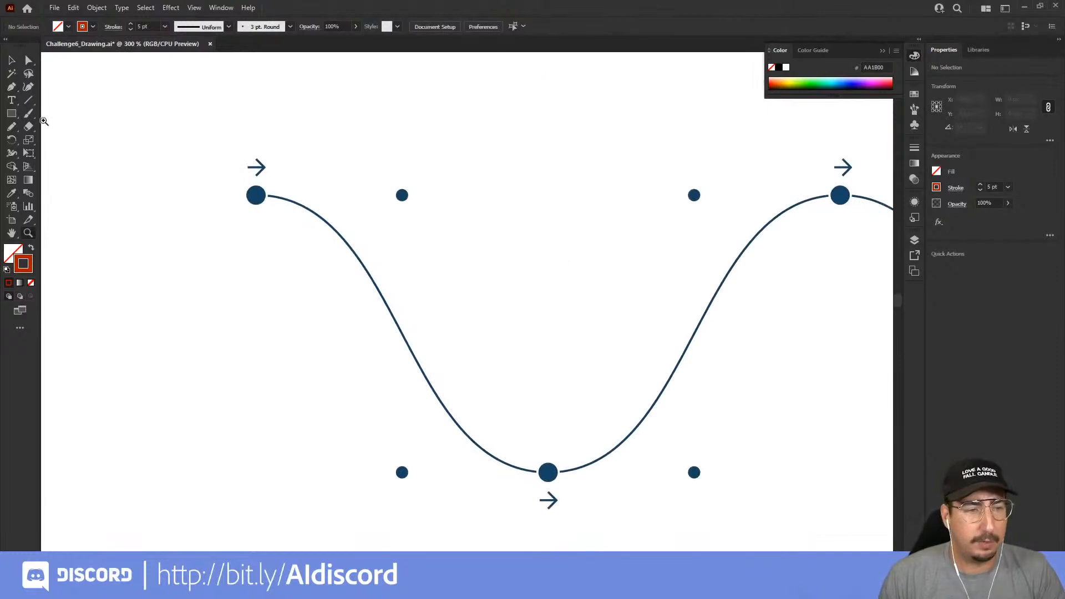
click(11, 88)
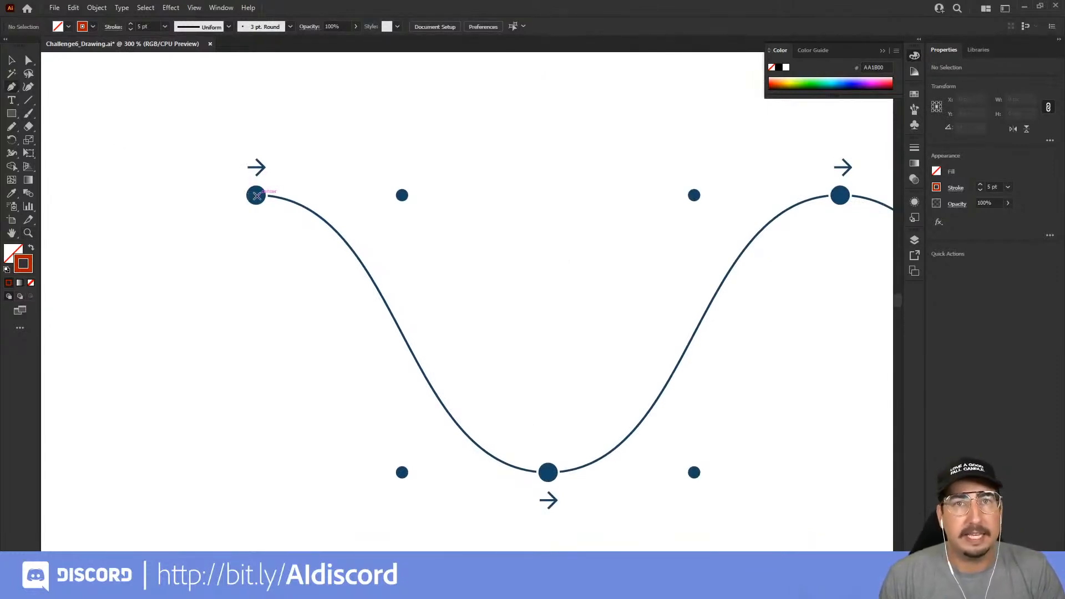
drag(256, 195, 401, 196)
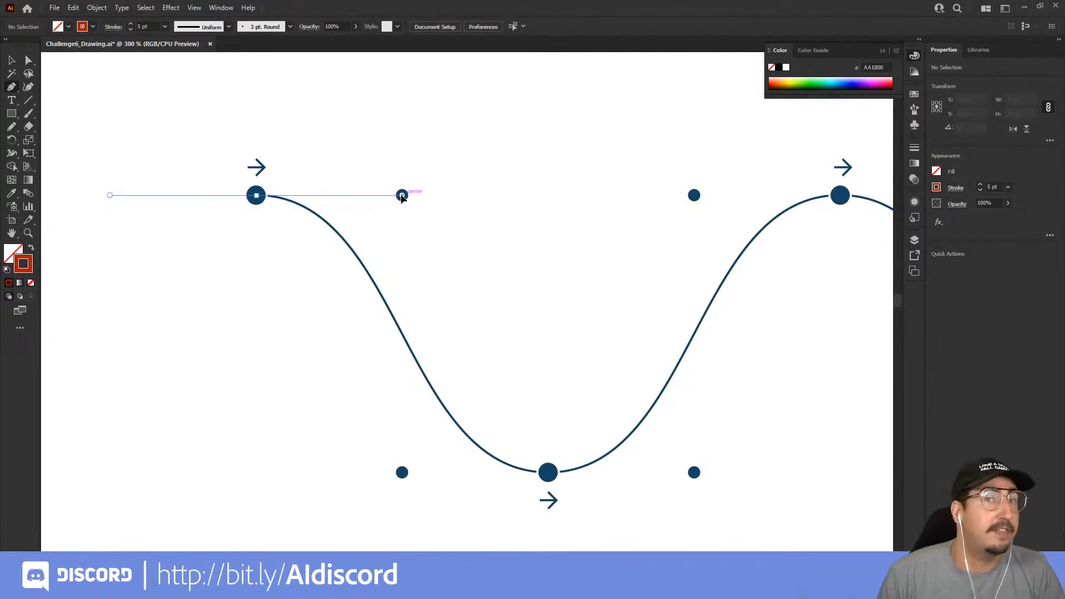
drag(401, 196, 402, 196)
drag(499, 332, 421, 253)
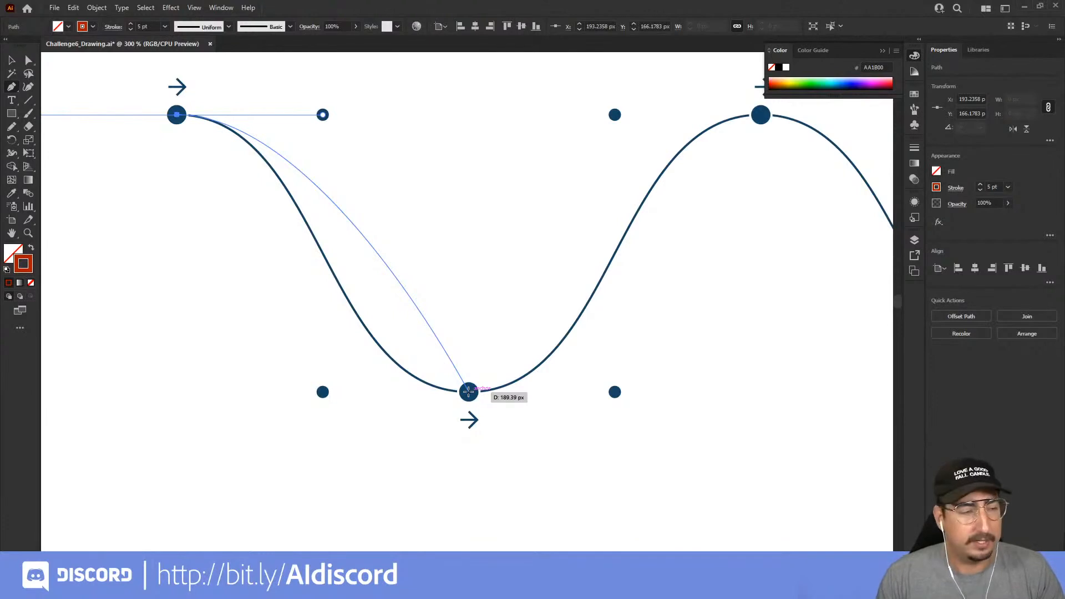
Continue the path through the upper wave's troughs and crests to its right end dot, pulling each handle horizontally right to its guide distance, and deselect
drag(468, 391, 615, 393)
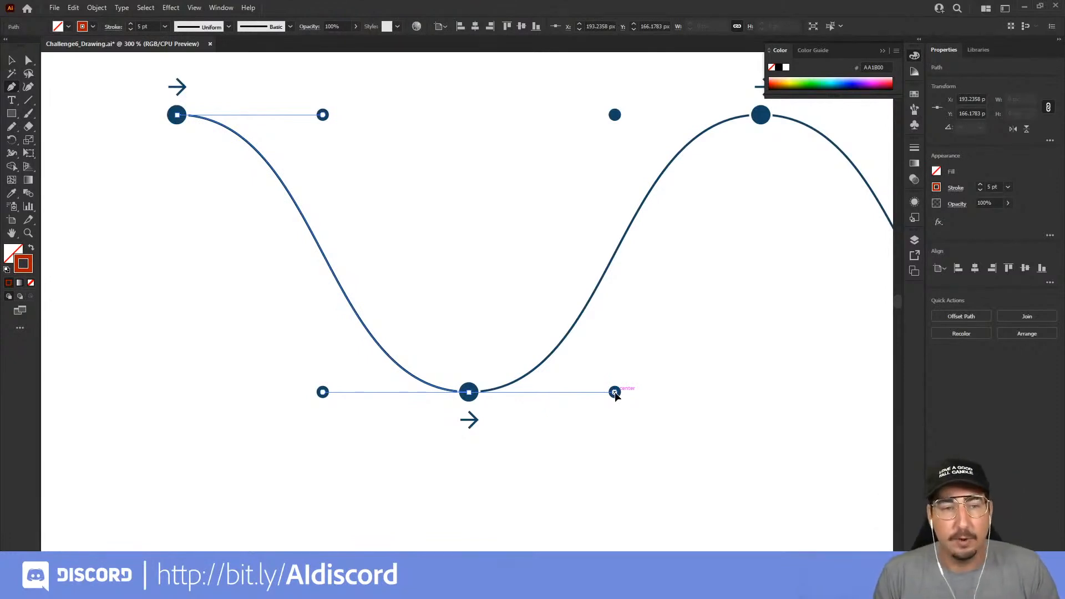
drag(614, 393, 614, 392)
drag(680, 342, 242, 339)
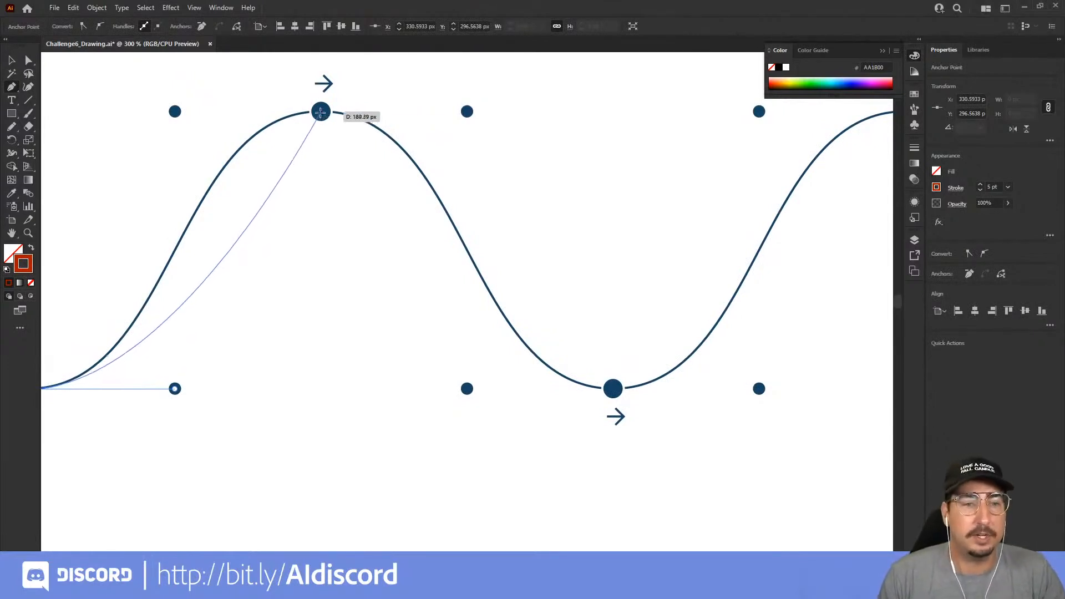
drag(321, 111, 467, 111)
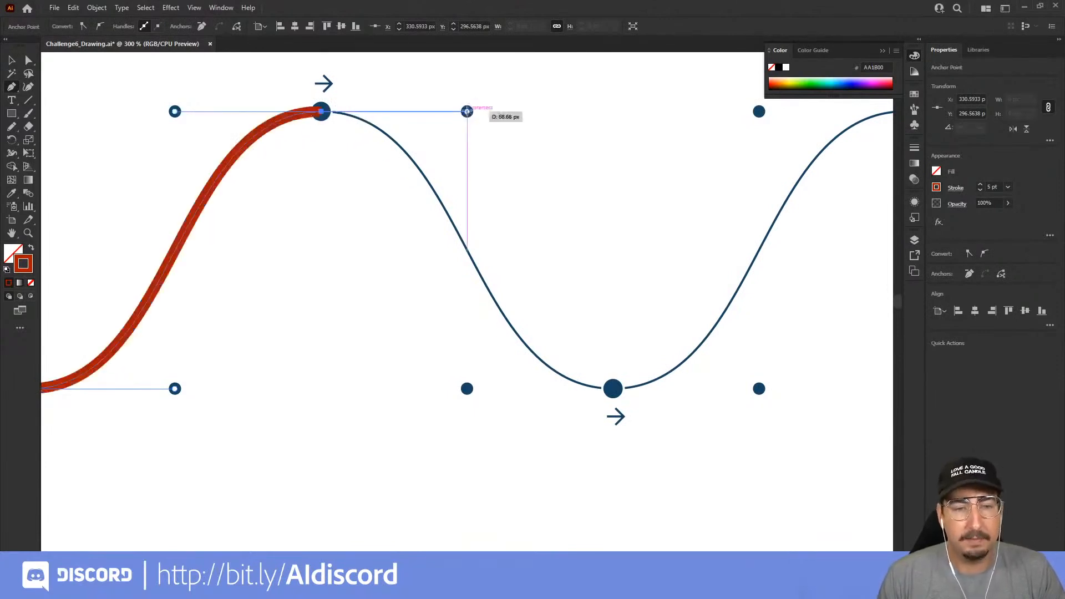
drag(613, 388, 427, 395)
drag(600, 321, 460, 321)
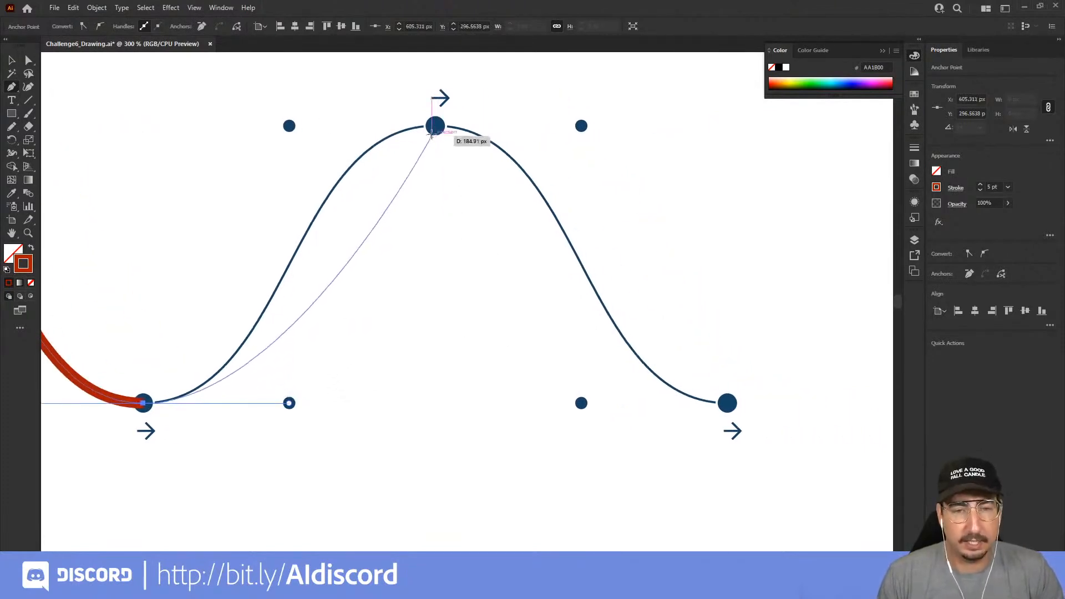
drag(436, 126, 581, 125)
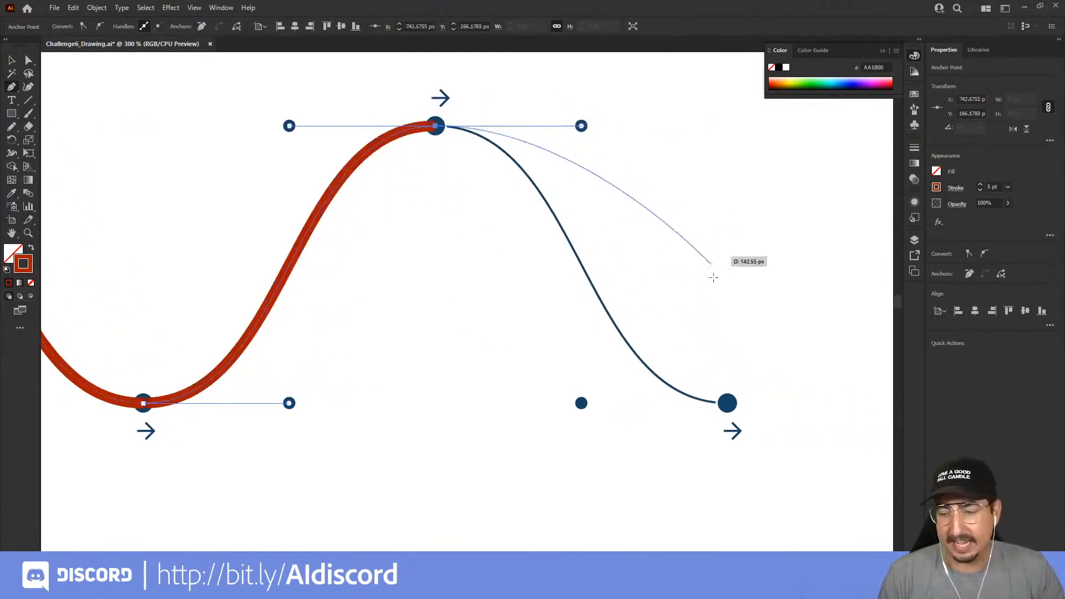
drag(728, 403, 873, 393)
ctrl+click(668, 331)
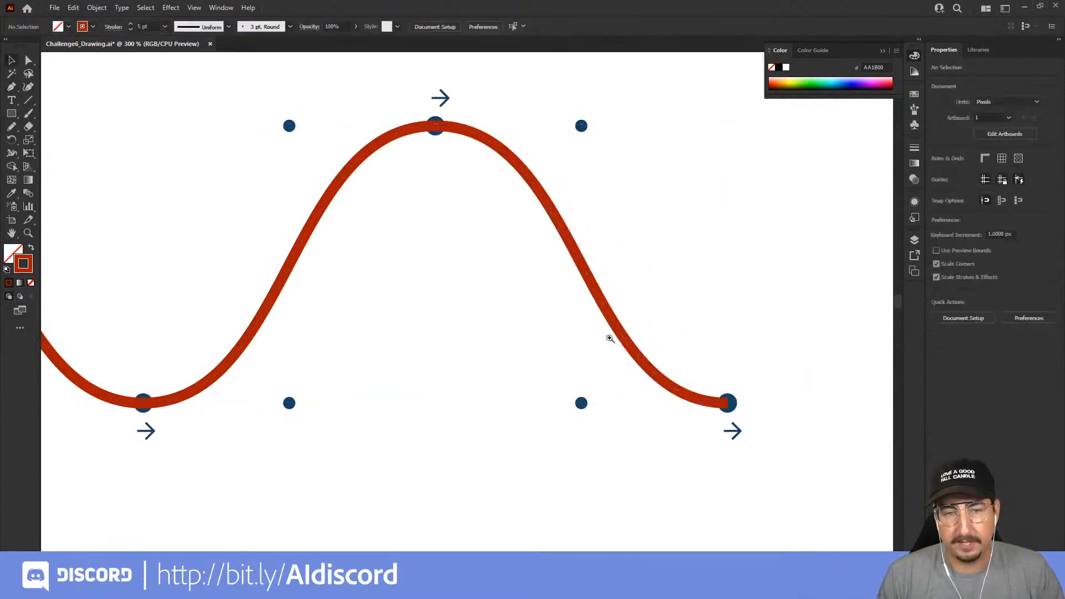
Start a Pen path at the first dot of the second wave, pulling its handle straight up to the guide dot
key(z)
alt+click(529, 345)
alt+click(527, 350)
alt+click(437, 379)
drag(298, 399, 488, 335)
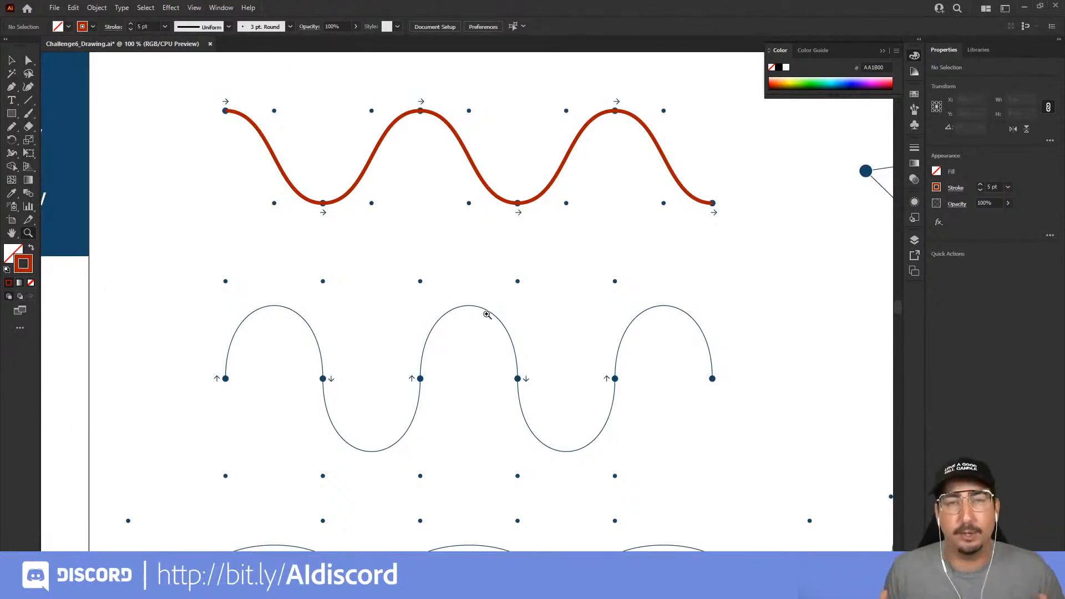
click(279, 391)
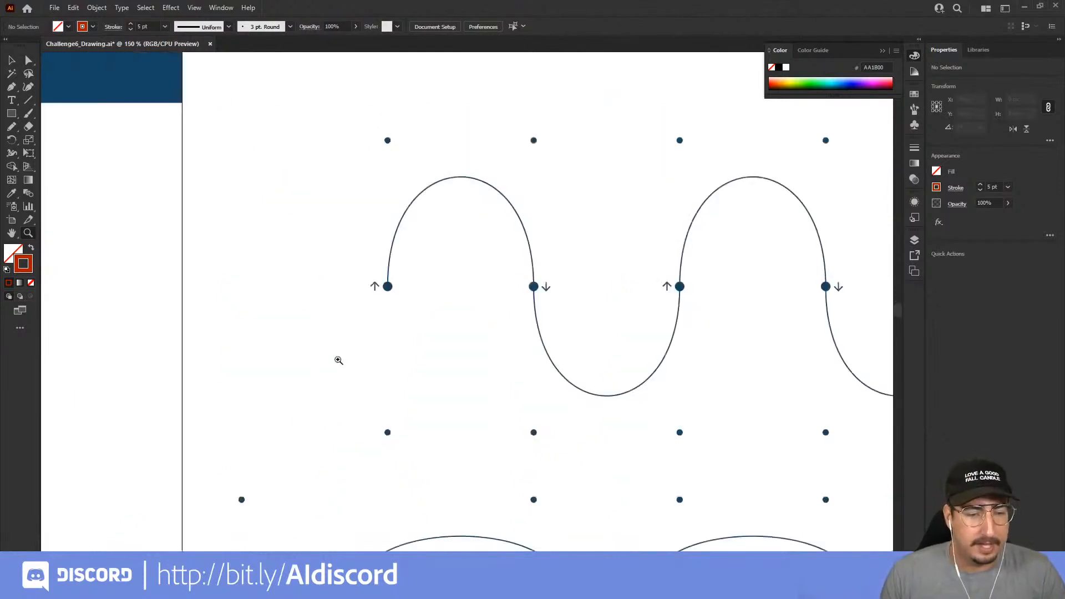
click(370, 335)
drag(529, 261, 253, 344)
key(p)
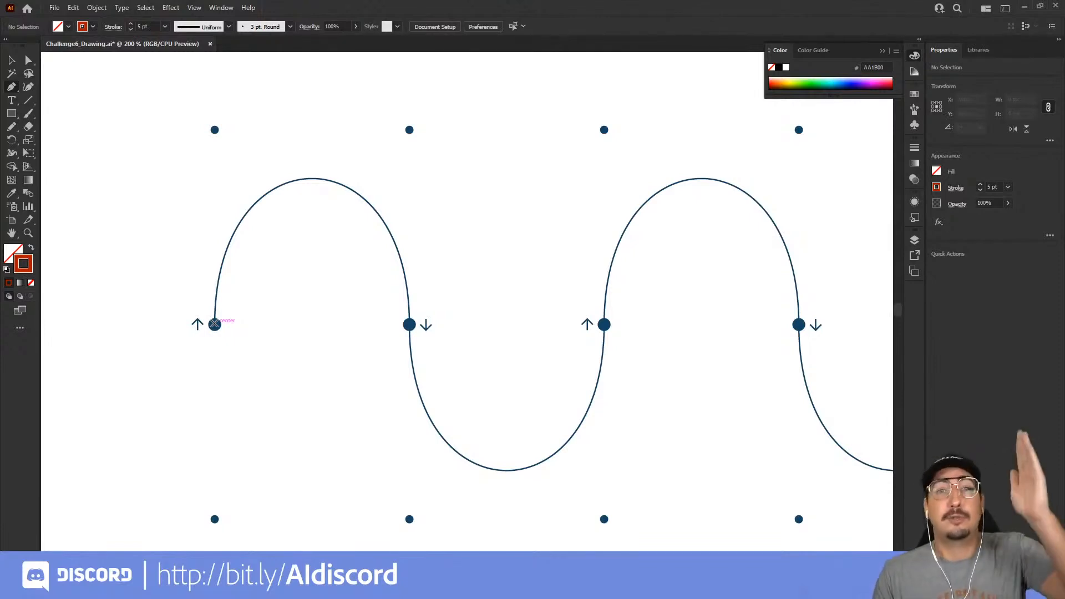
drag(214, 324, 215, 130)
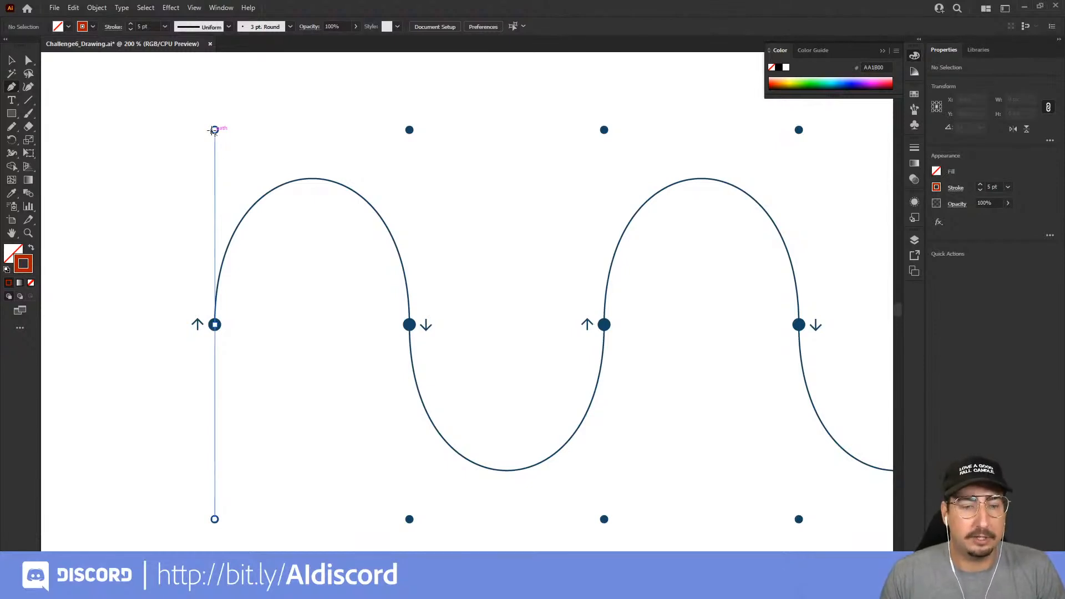
drag(215, 130, 215, 130)
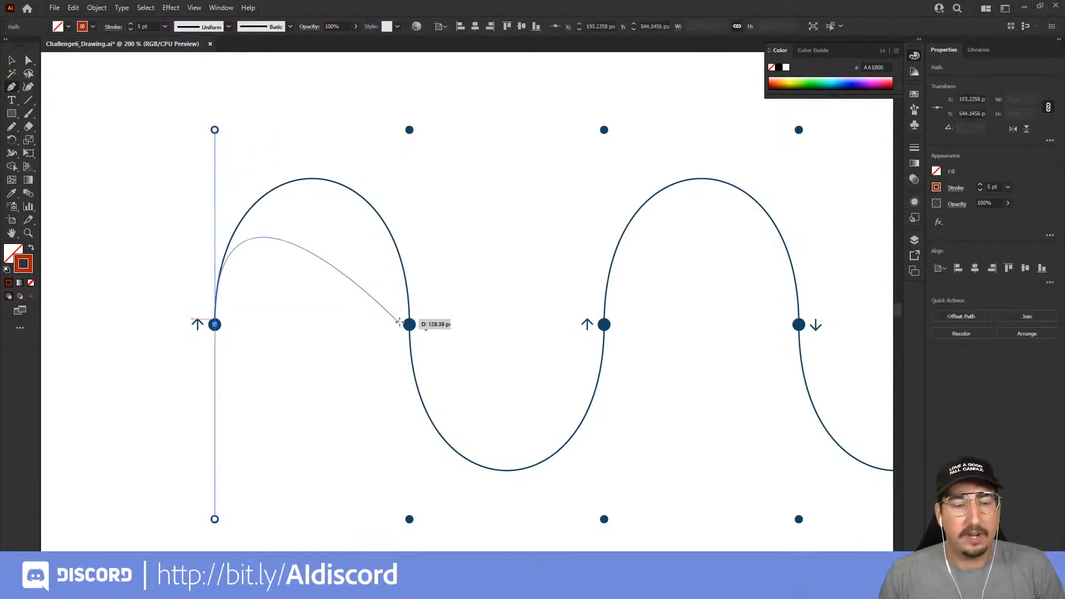
Curve the path through the second wave's next two dots, pulling handles down and then up to the guide dots, and deselect
drag(409, 325, 351, 304)
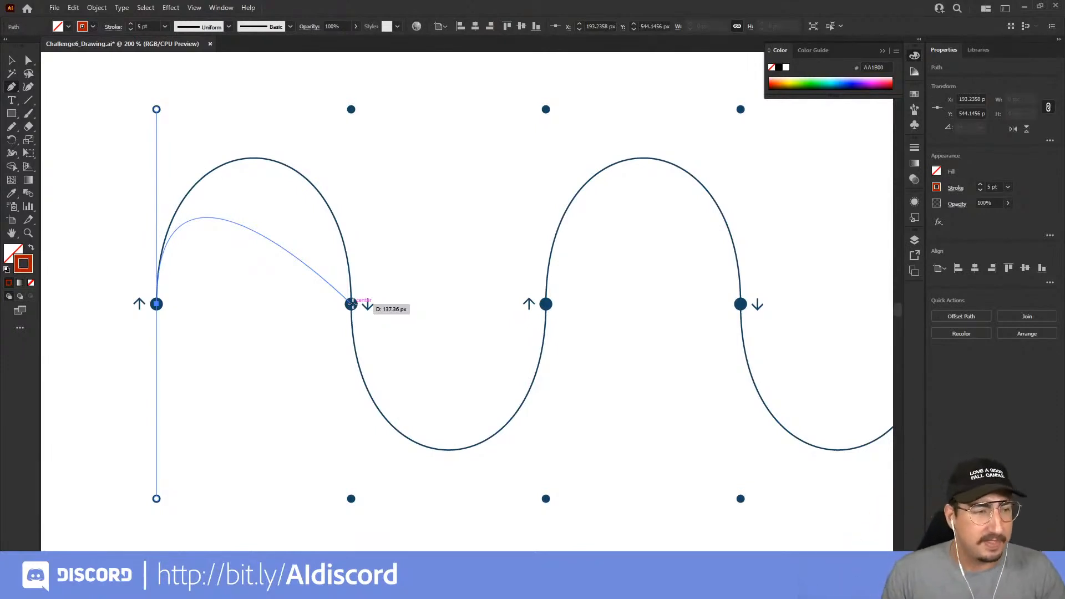
drag(351, 303, 327, 291)
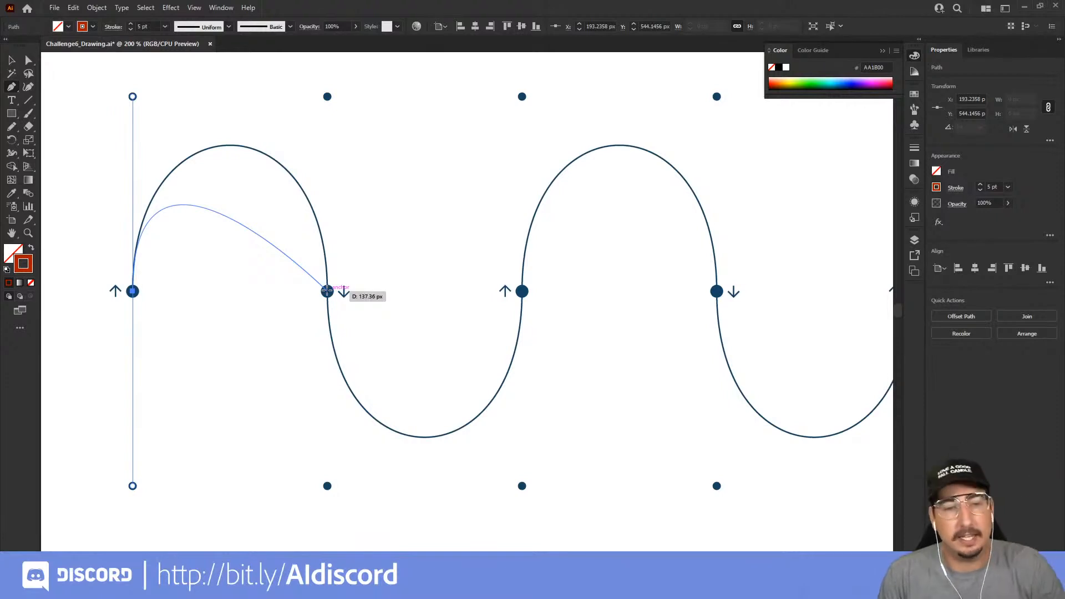
drag(327, 291, 327, 485)
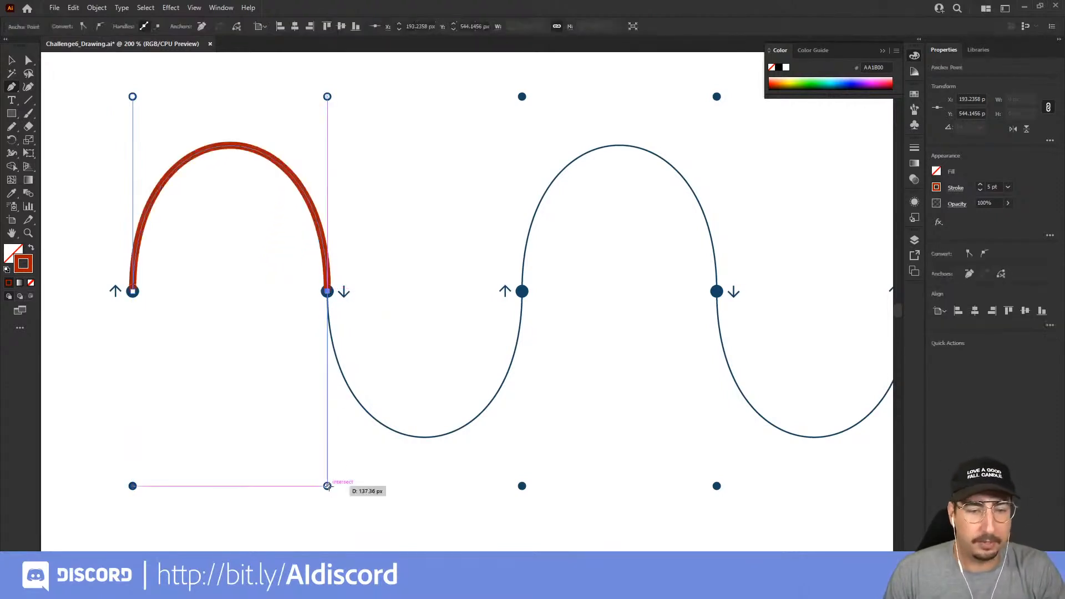
drag(521, 290, 522, 97)
ctrl+click(480, 238)
Trace the first hump of the bottom wave with the Pen tool, pulling diagonal handles up-left and then down-left to the guide dots
key(z)
alt+click(474, 318)
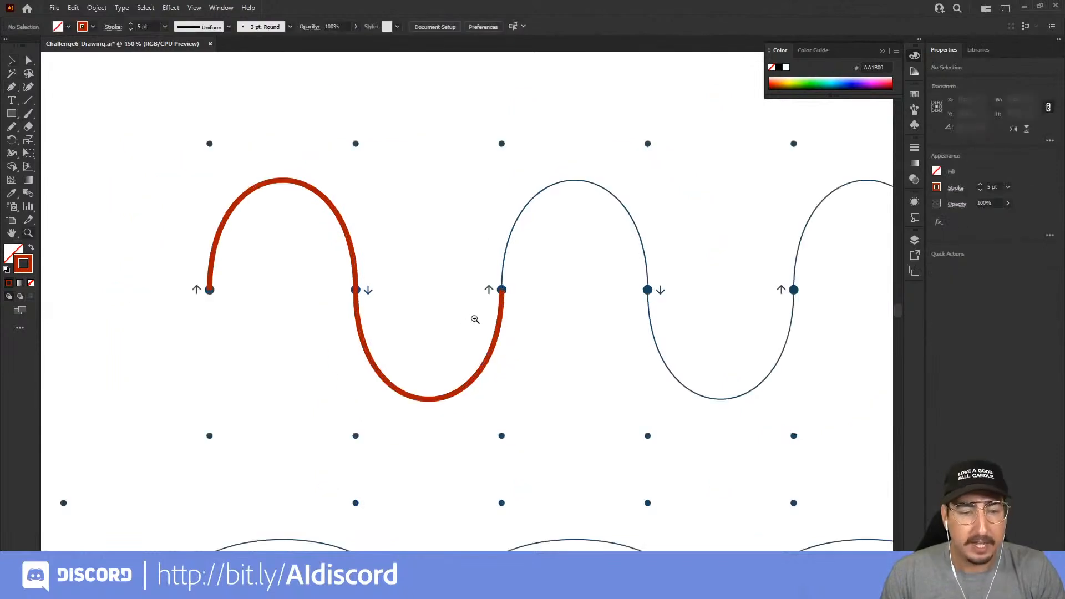
alt+click(457, 359)
drag(502, 364, 433, 328)
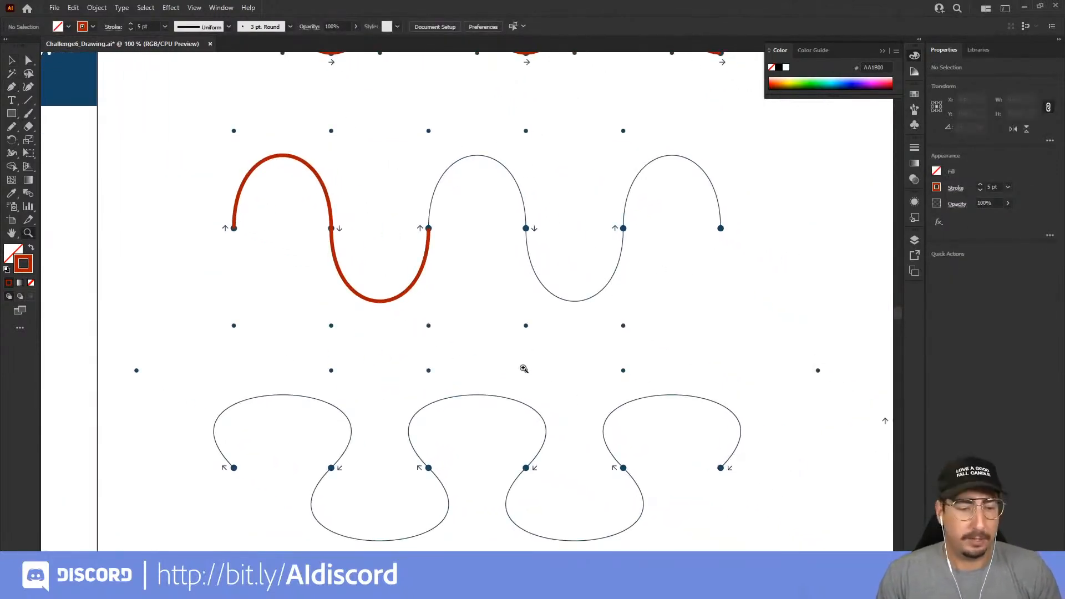
drag(388, 434, 424, 206)
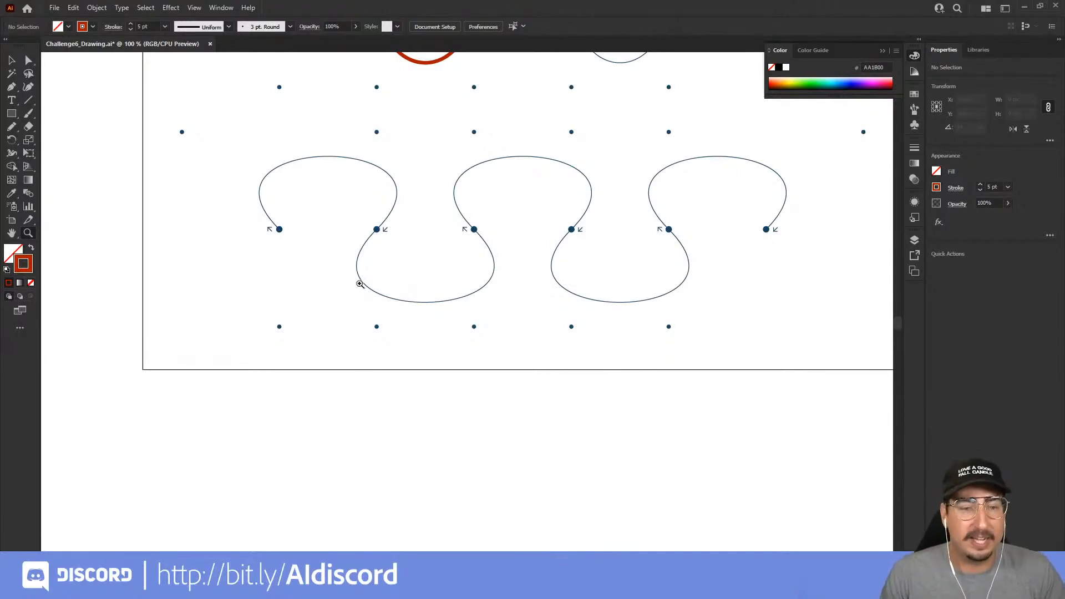
click(309, 256)
drag(410, 299, 296, 285)
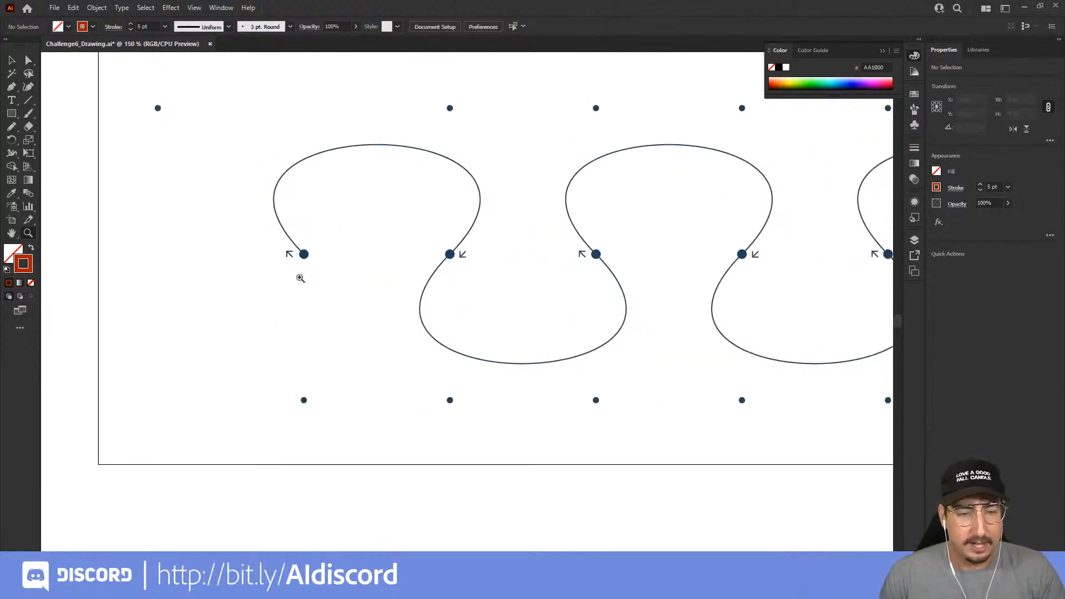
click(12, 88)
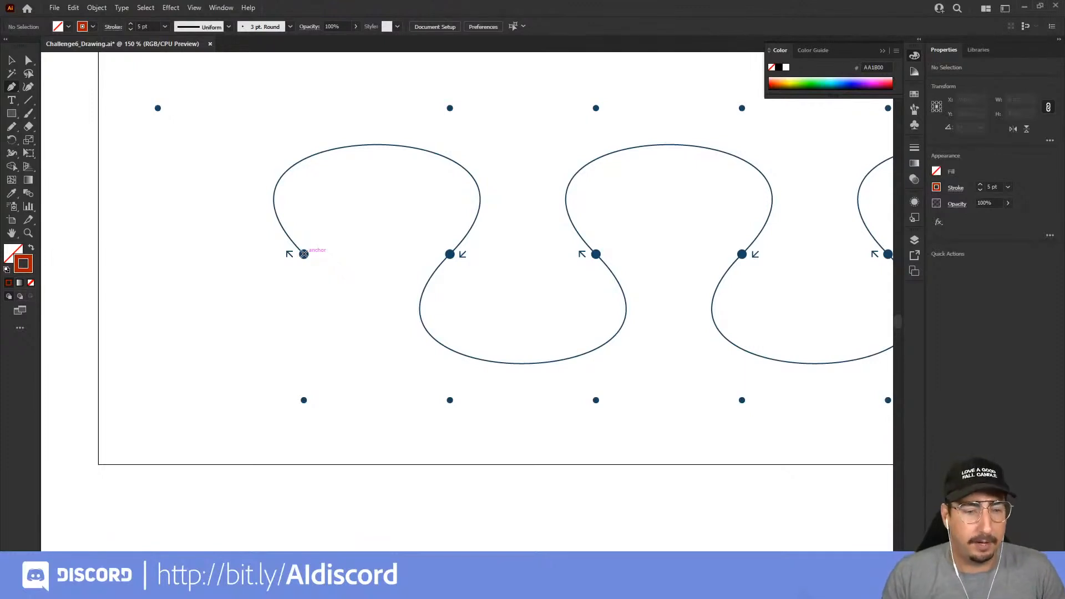
drag(304, 254, 158, 109)
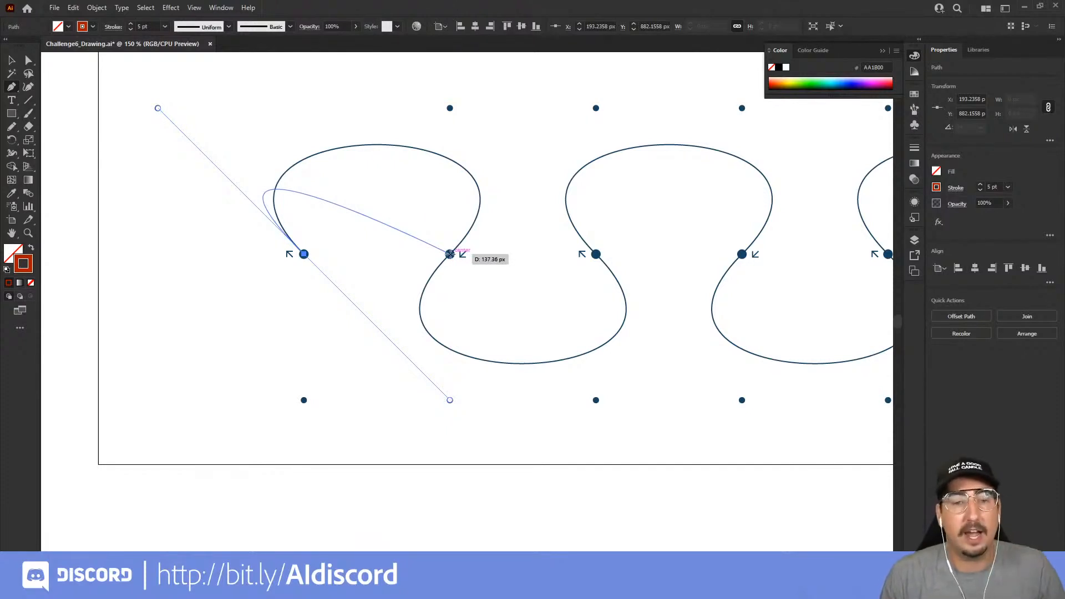
drag(450, 255, 304, 400)
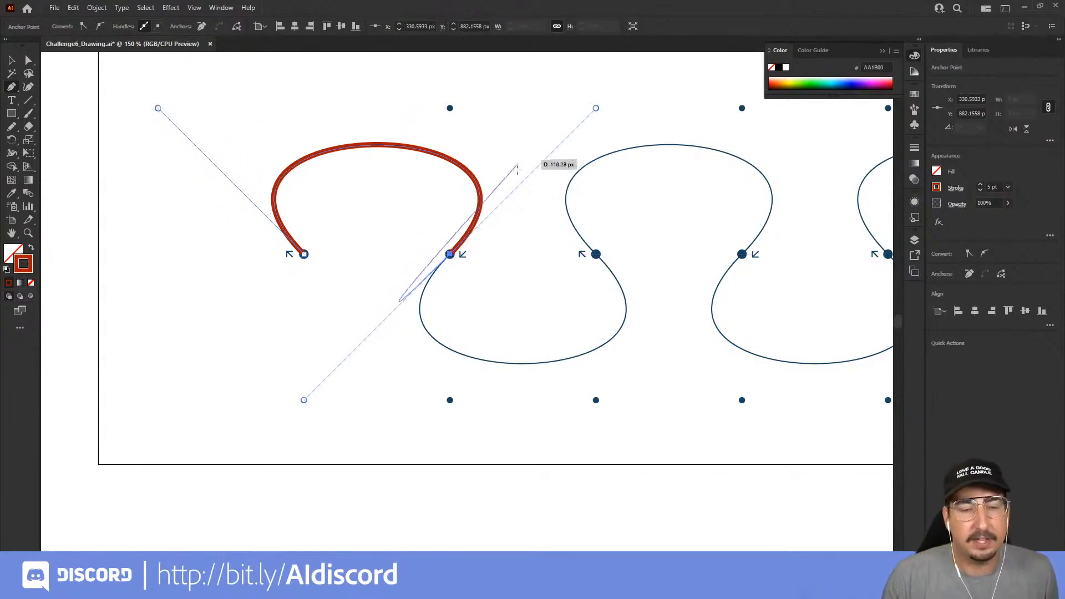
drag(449, 250, 304, 400)
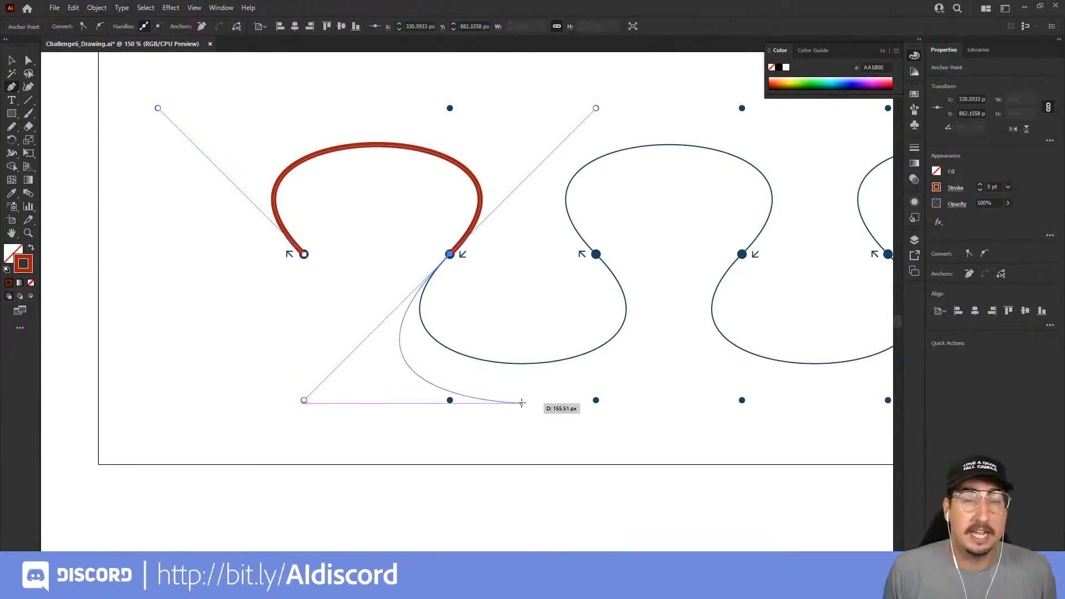
Extend the bottom wave's path with a free curve ending below the artboard's lower edge, and deselect it
drag(521, 403, 497, 302)
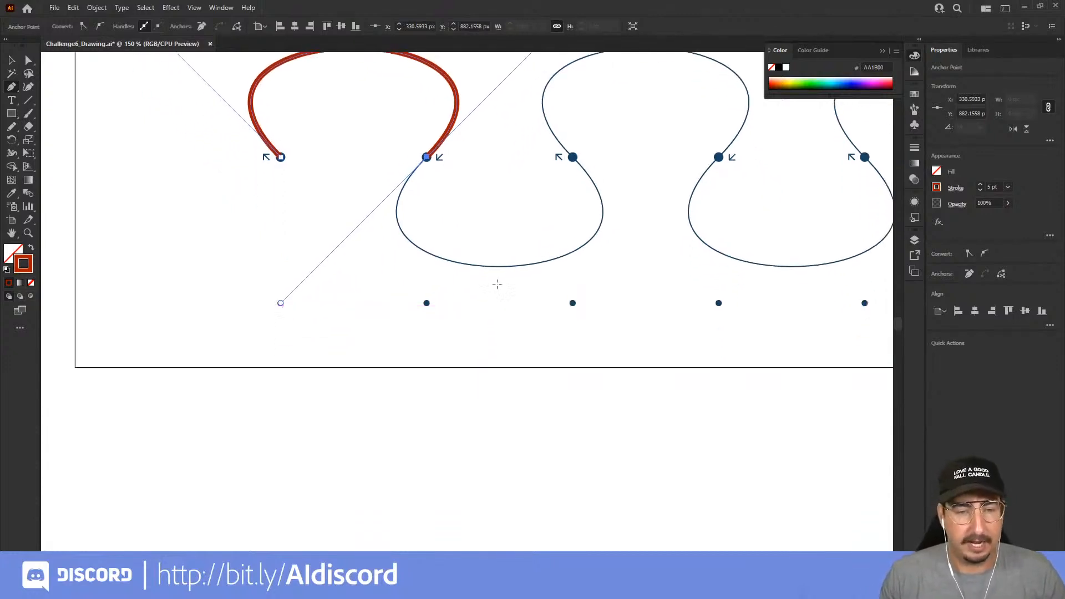
click(469, 427)
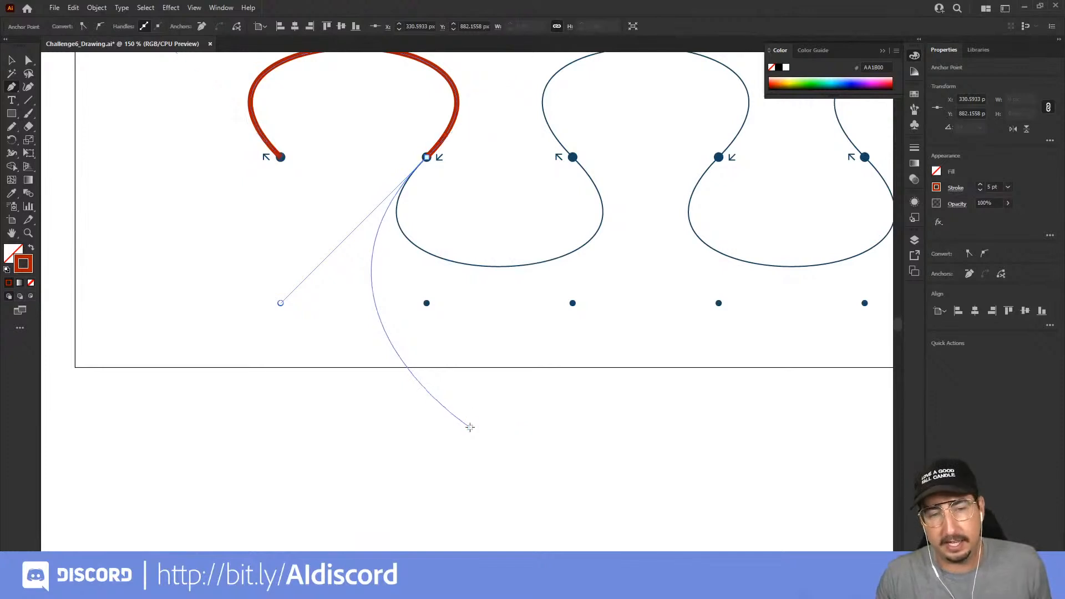
ctrl+click(493, 337)
Select the red path on the bottom wave and switch to the Direct Selection tool for its anchor points
key(ctrl+space)
ctrl+alt+click(487, 320)
drag(496, 277, 458, 280)
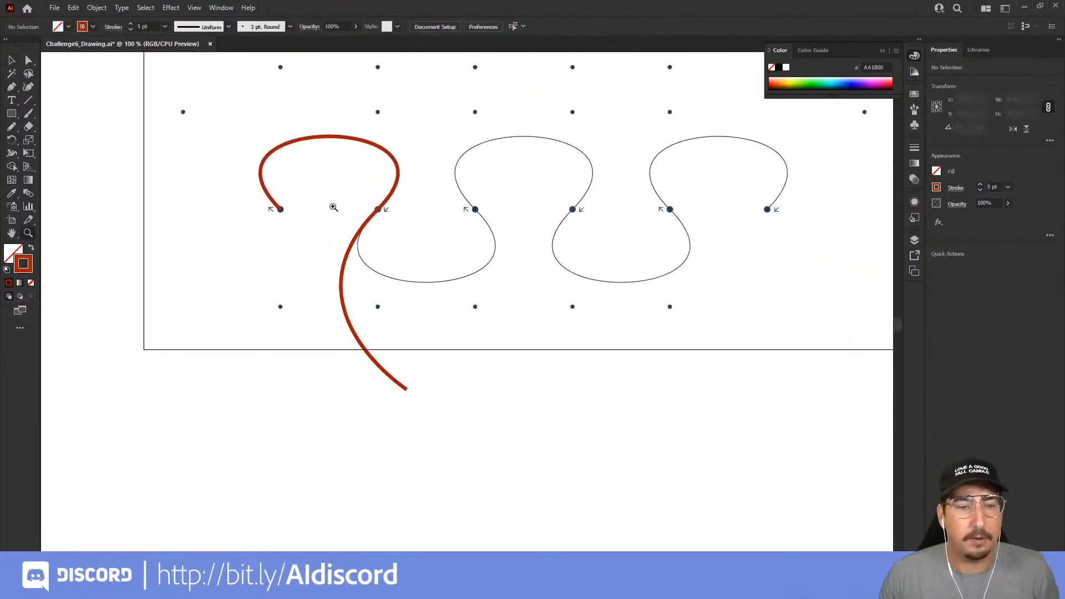
key(v)
click(312, 140)
key(a)
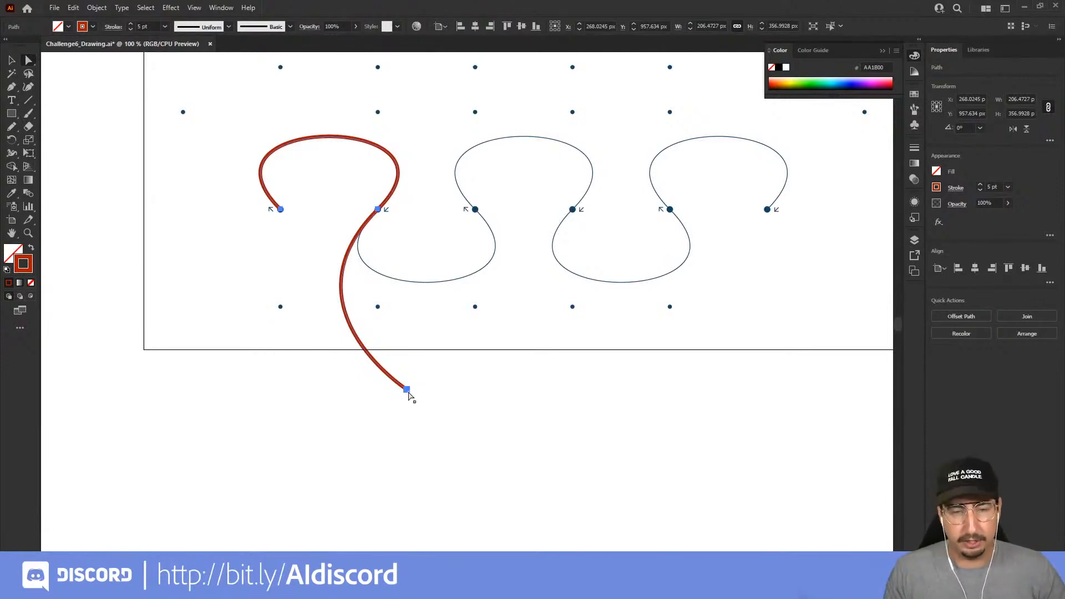
Swap the fill and stroke to a red fill, and start tracing the star with the Pen tool from its top through the inner corner to the left tip
scroll(600, 230, up, 10)
scroll(599, 230, right, 10)
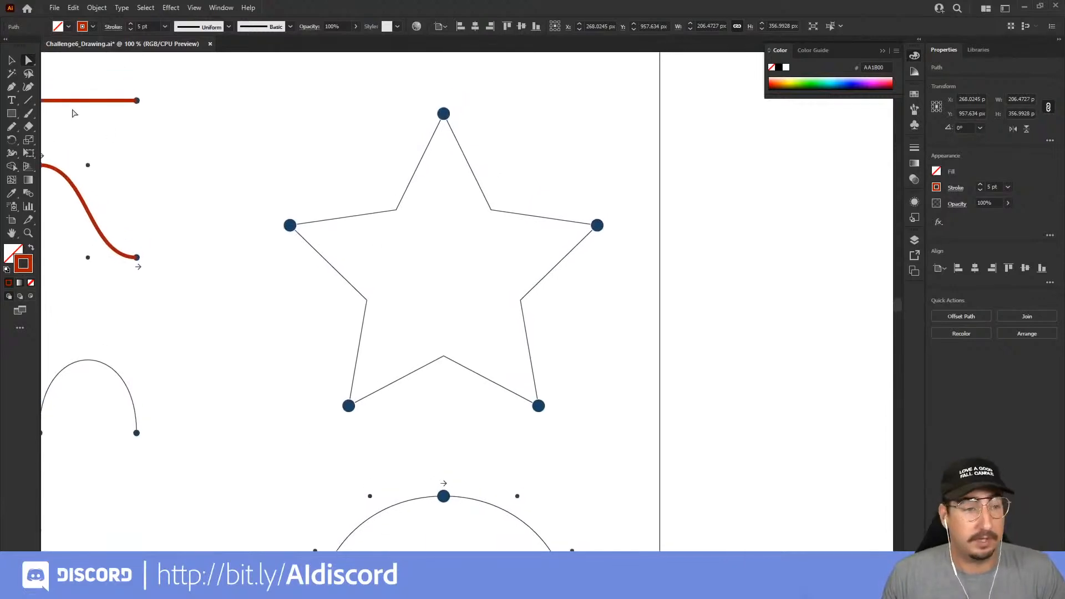
click(11, 89)
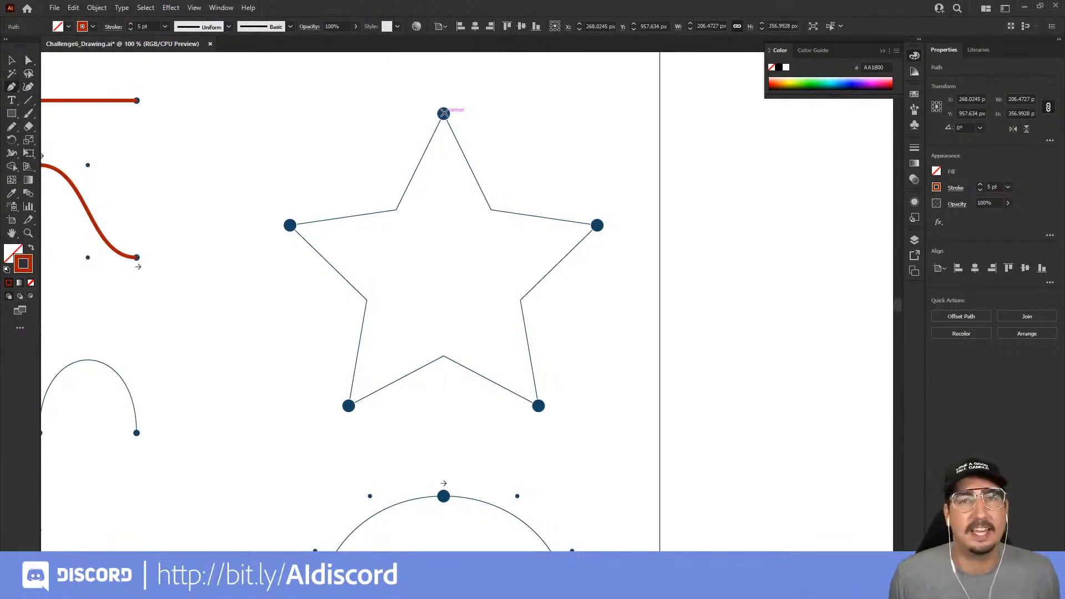
click(30, 249)
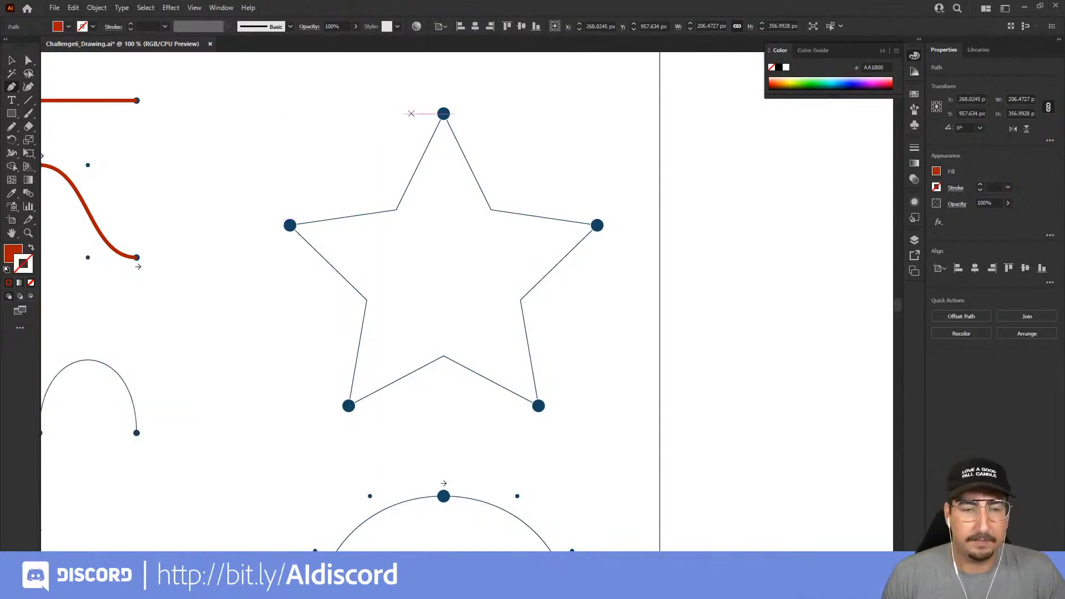
click(444, 114)
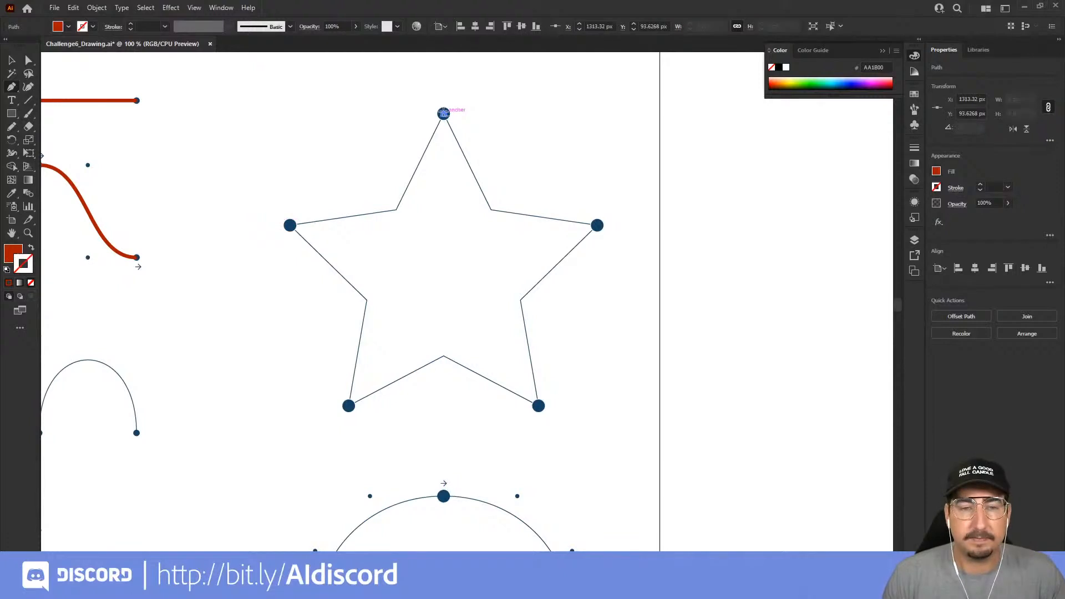
click(396, 209)
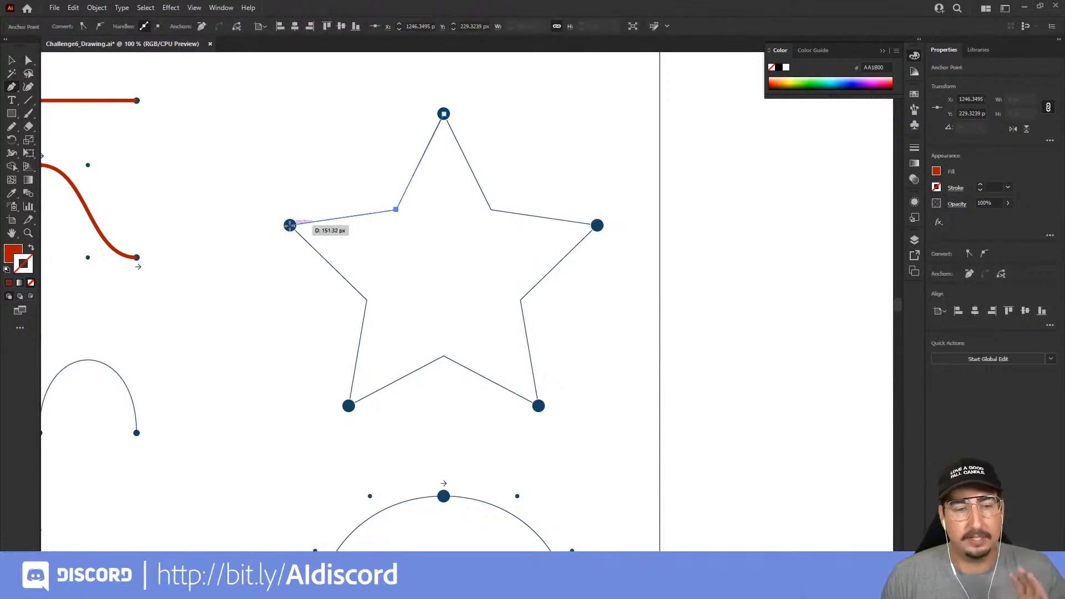
click(290, 224)
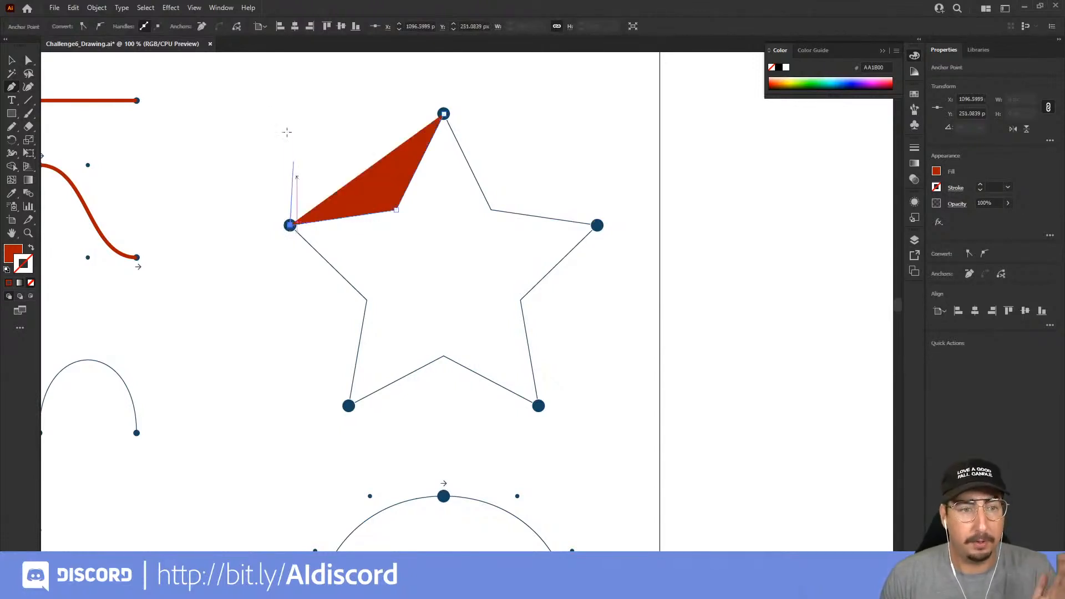
Check the Smart Guides setting, and compare the fill and stroke of the straight line with those of the star's partial path
click(197, 9)
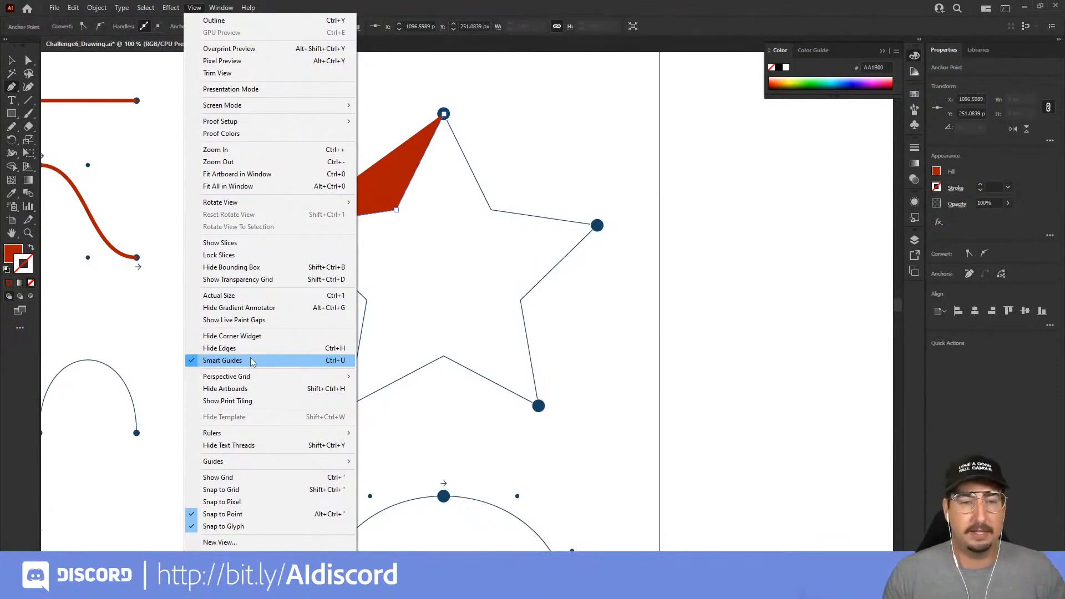
click(569, 17)
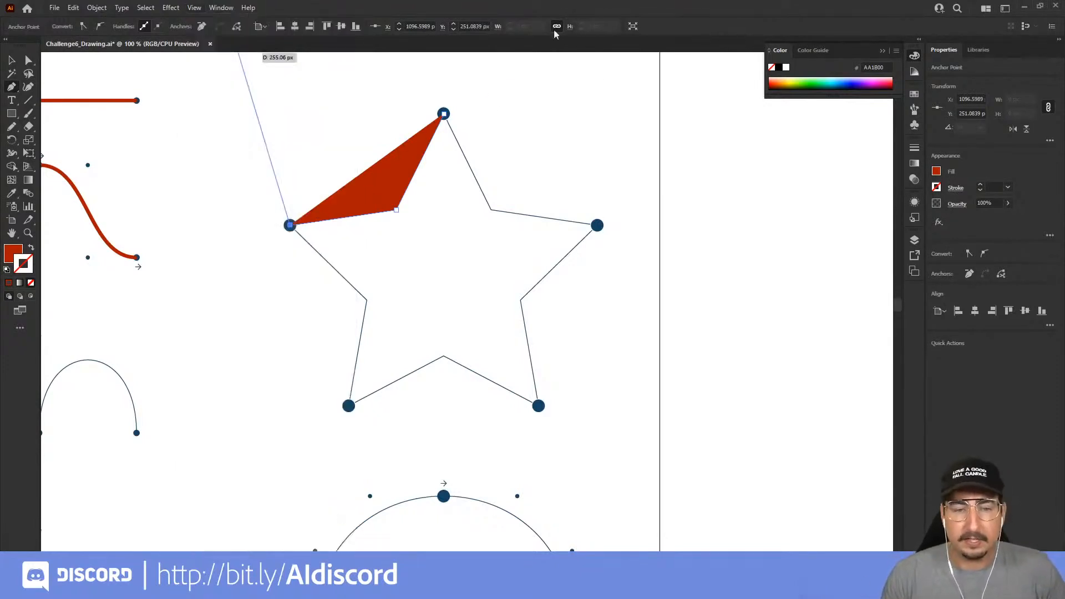
key(v)
click(95, 101)
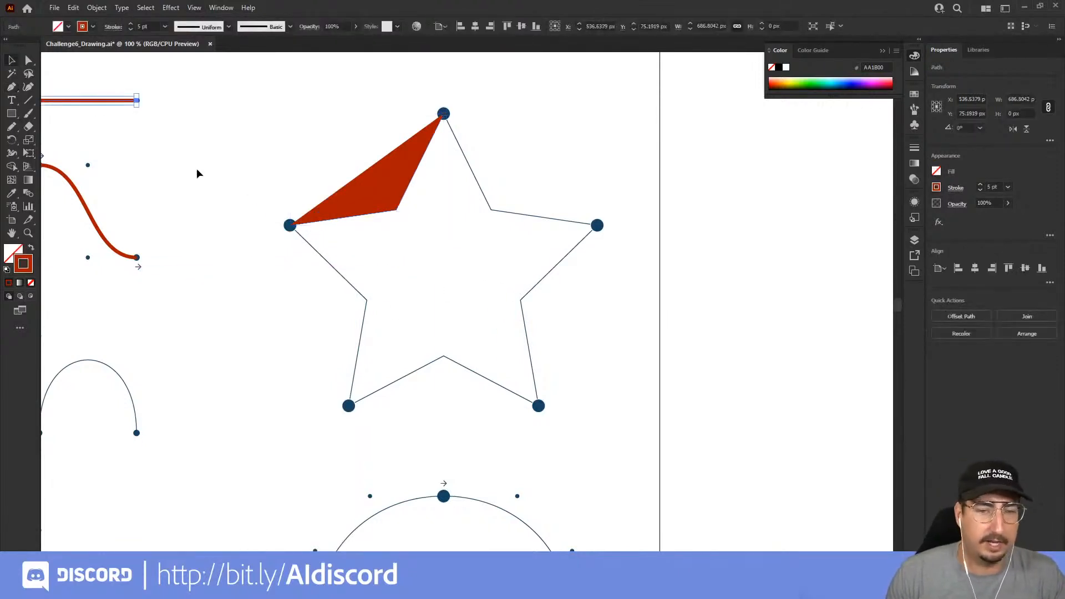
click(381, 188)
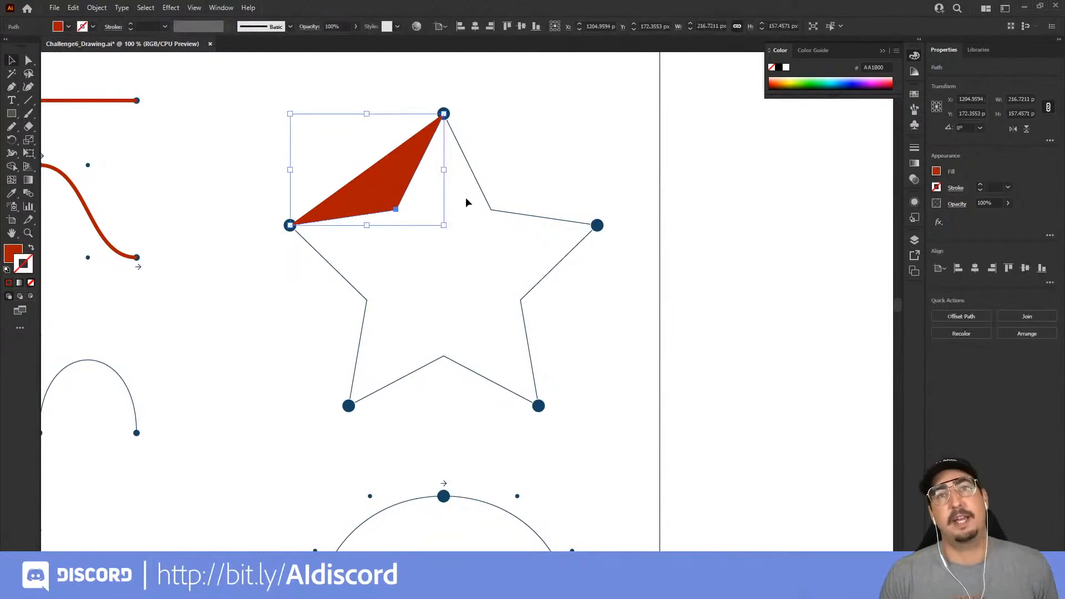
click(452, 266)
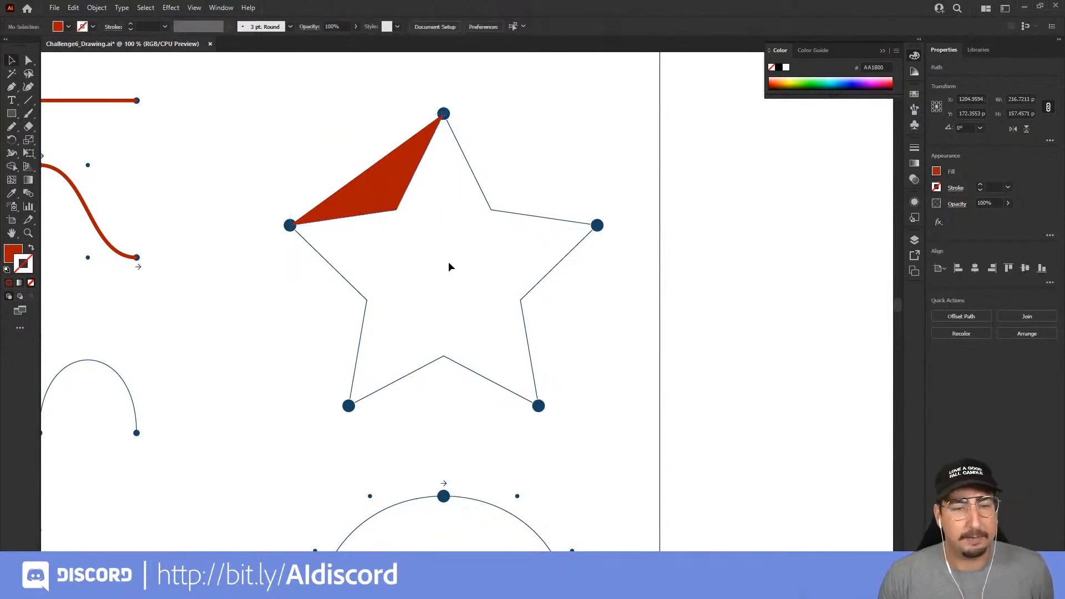
Resume the open star path at its left tip with the Pen tool, and continue through the lower-left inner corner to the lower-left tip
click(11, 88)
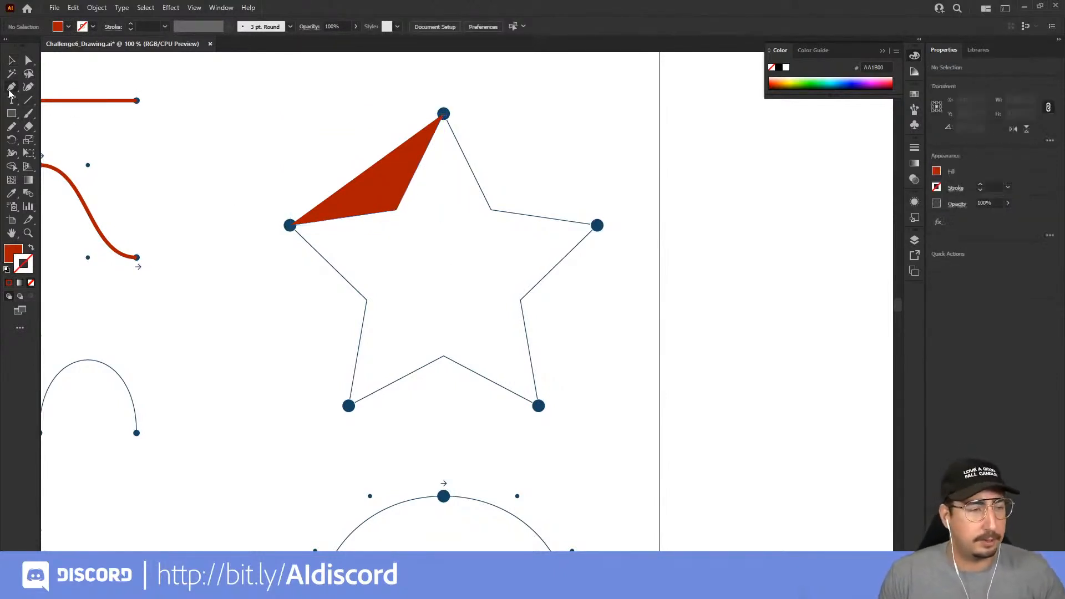
key(z)
click(394, 261)
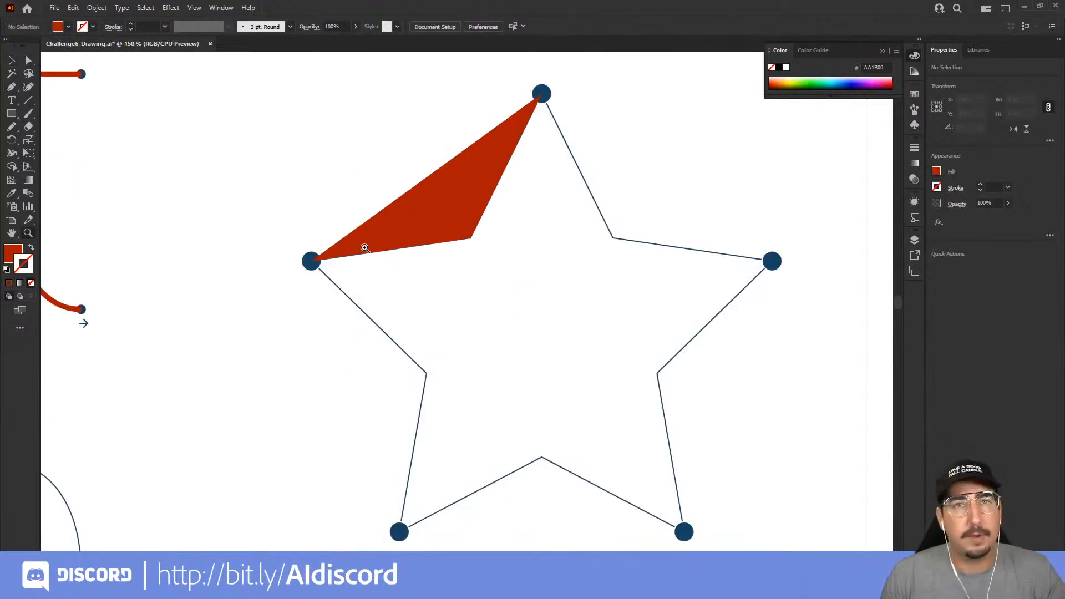
key(p)
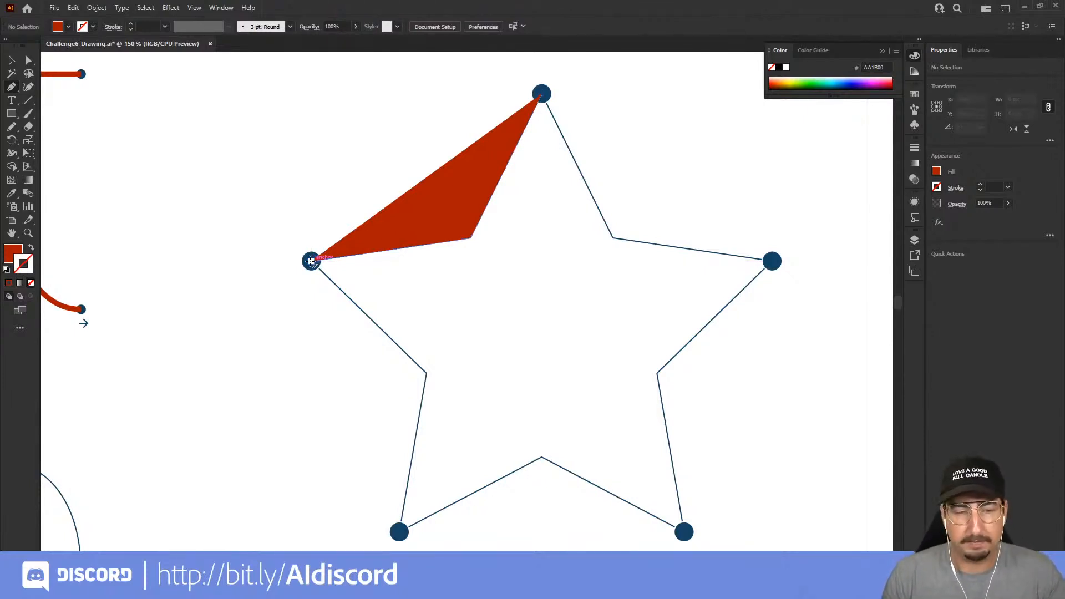
click(311, 261)
drag(416, 309, 349, 185)
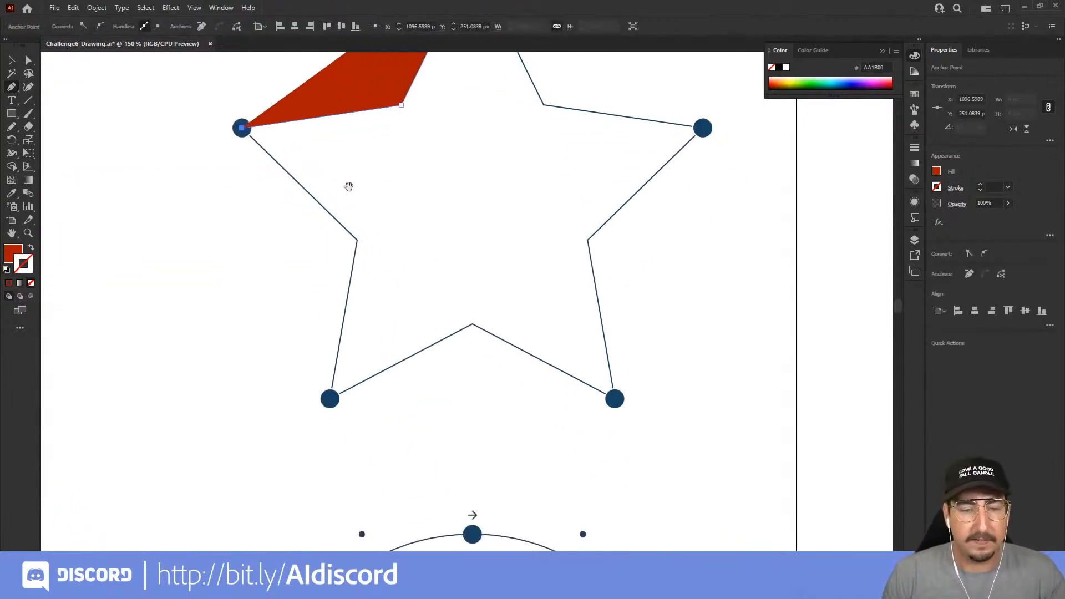
click(357, 240)
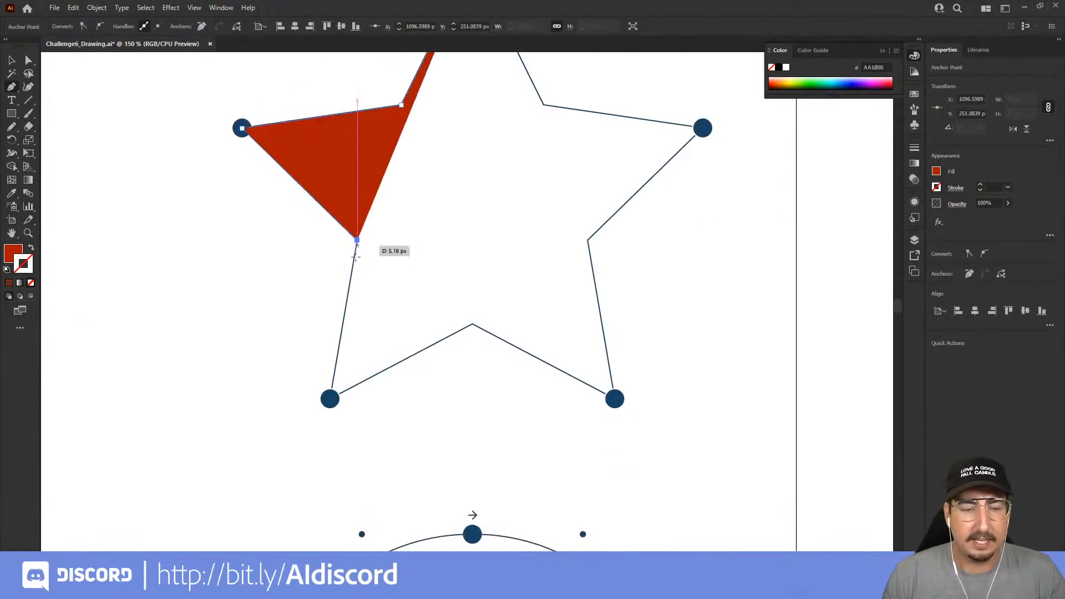
click(330, 399)
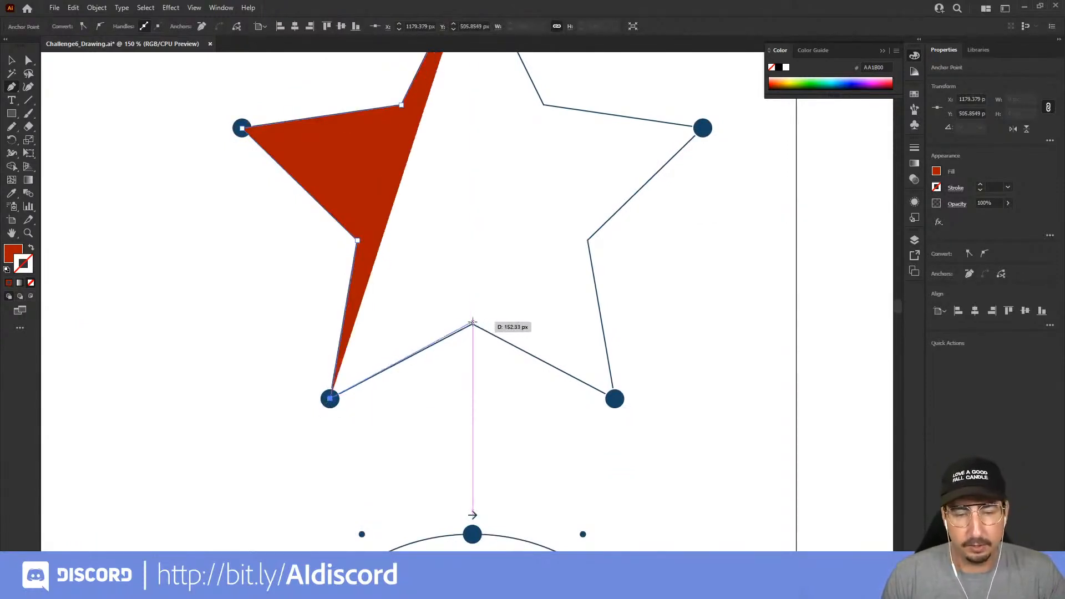
Continue the star path through the bottom inner corner, the lower-right tip and the right inner corner to the right tip
click(472, 324)
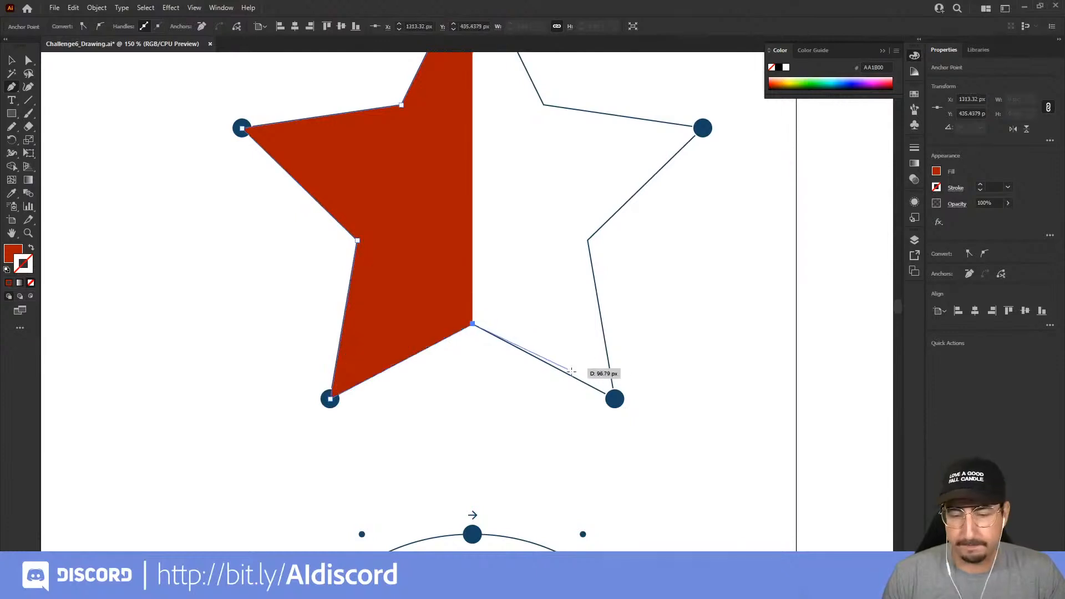
click(614, 398)
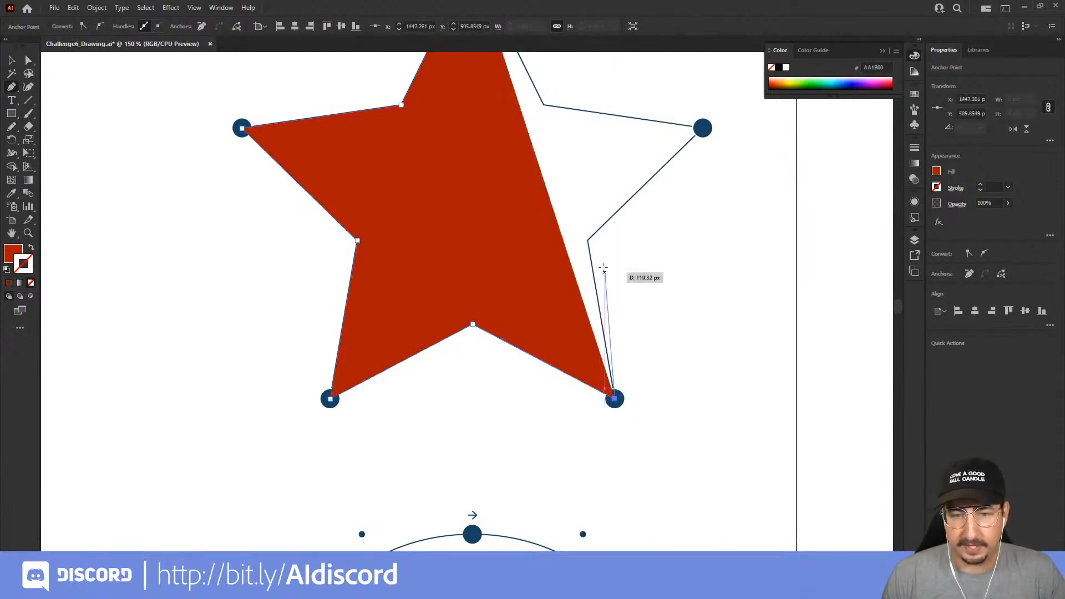
click(587, 238)
scroll(613, 269, up, 3)
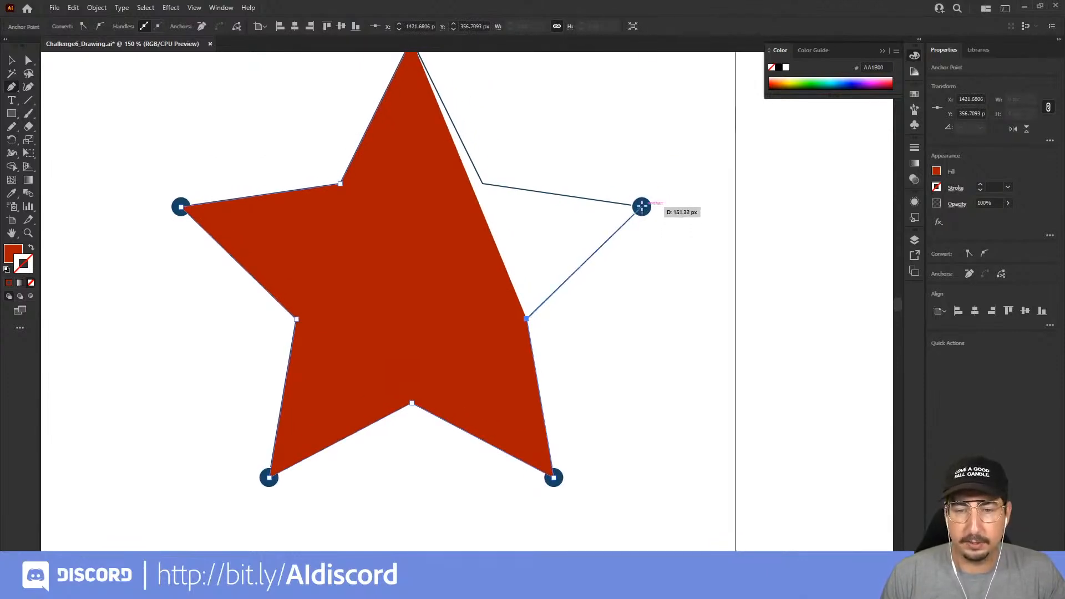
click(641, 207)
scroll(522, 183, up, 2)
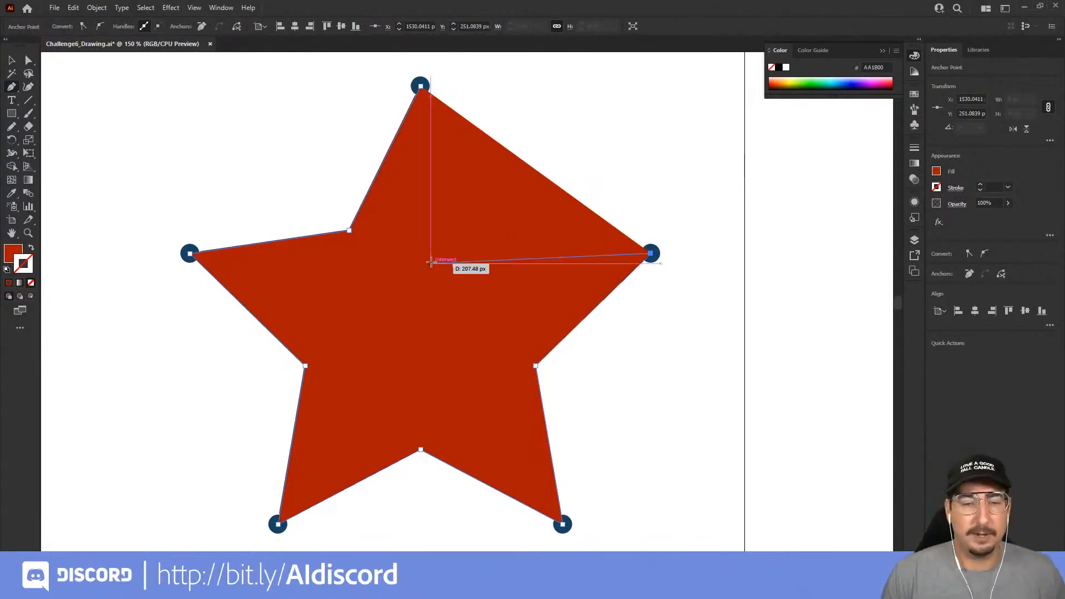
Close the star at its top with the last inner corner off the template, move that anchor onto the template corner using Direct Selection, and deselect
click(461, 269)
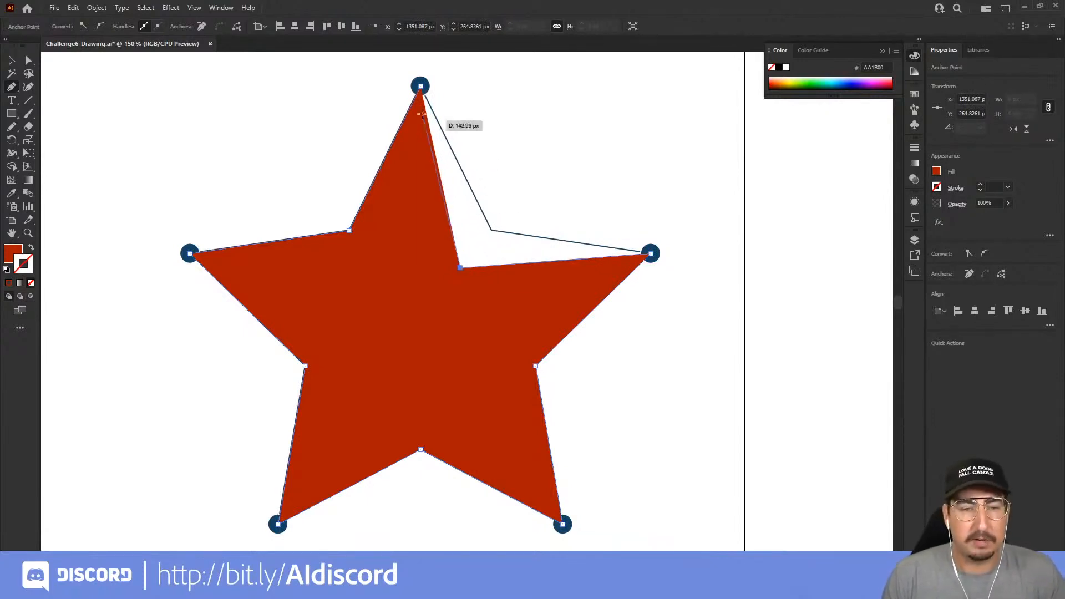
click(420, 85)
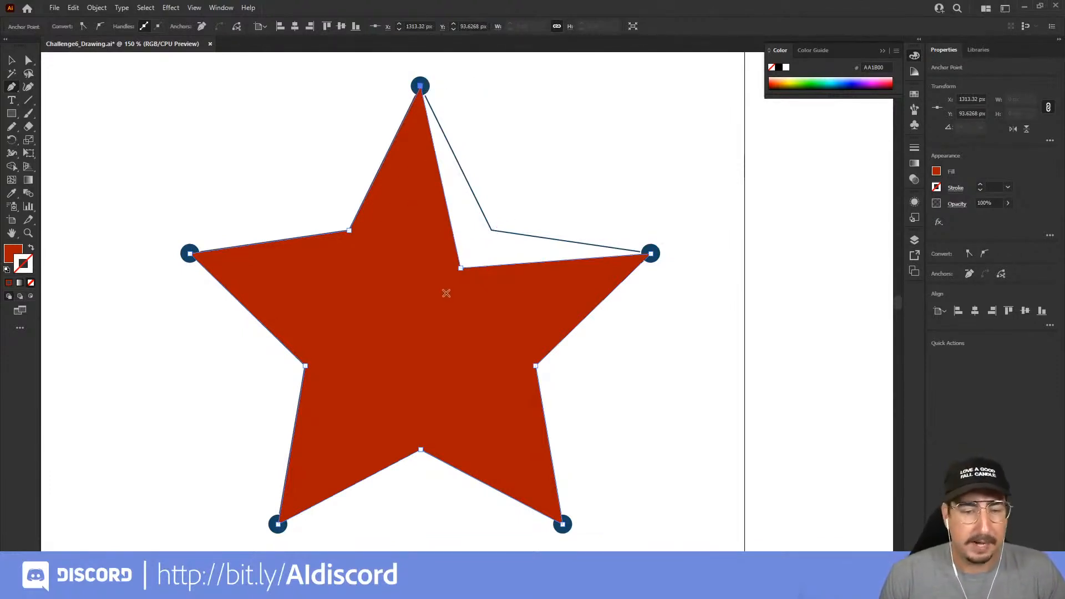
click(28, 61)
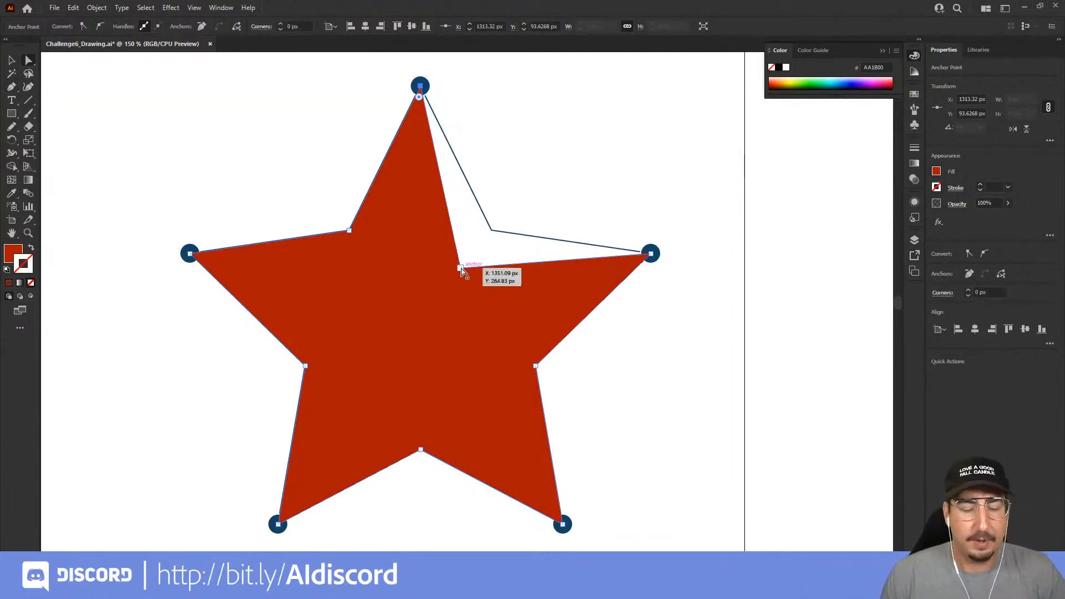
drag(461, 269, 491, 229)
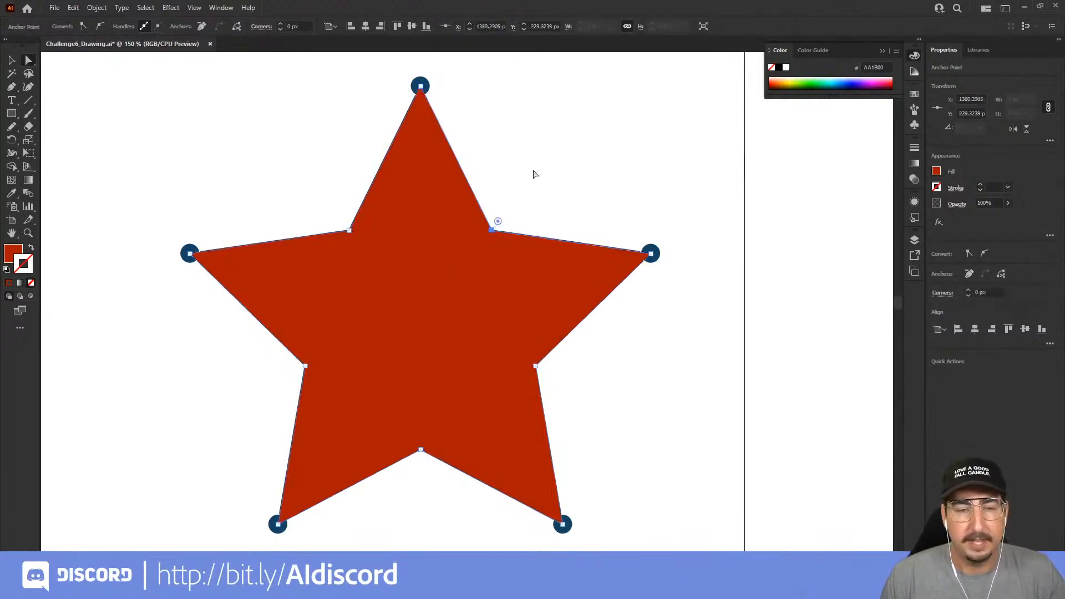
click(527, 191)
Zoom out to 50% and center the whole artboard to review the traced lines, waves and star
key(ctrl+minus)
key(ctrl+minus)
drag(403, 320, 607, 193)
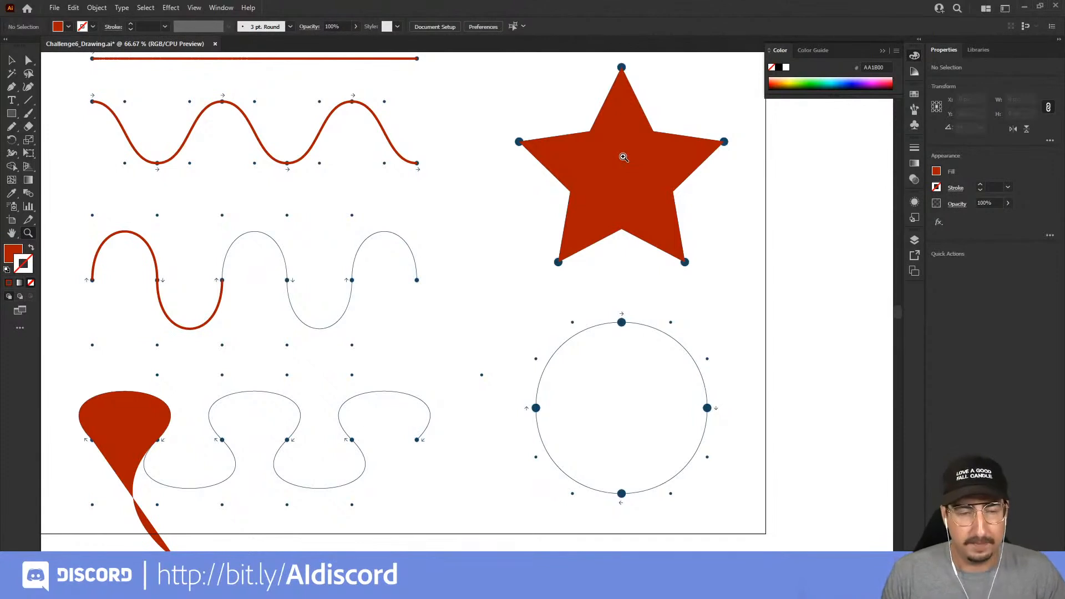
alt+click(481, 261)
drag(481, 261, 572, 221)
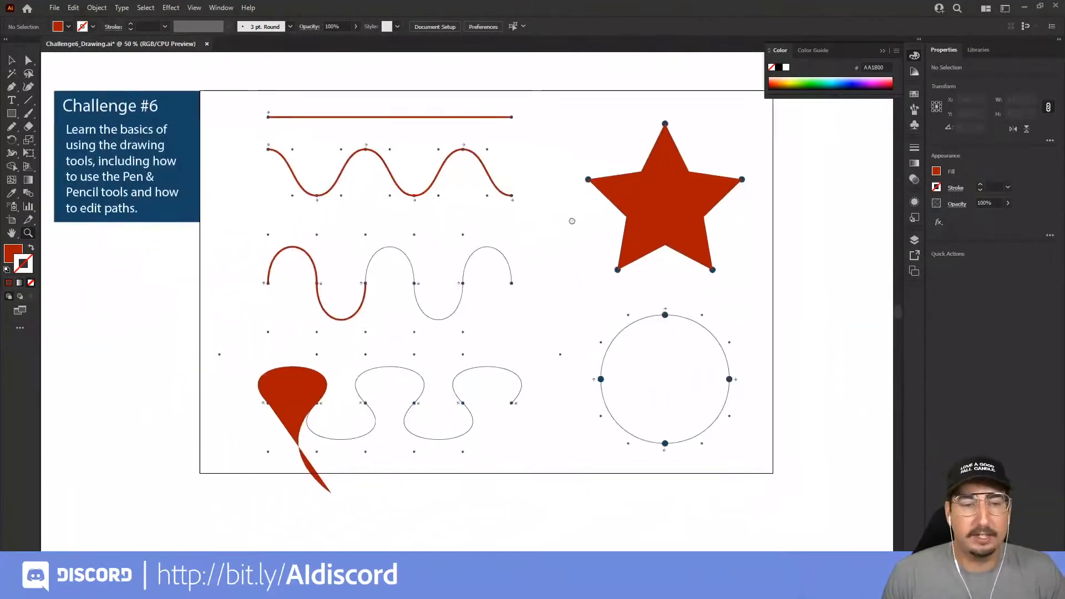